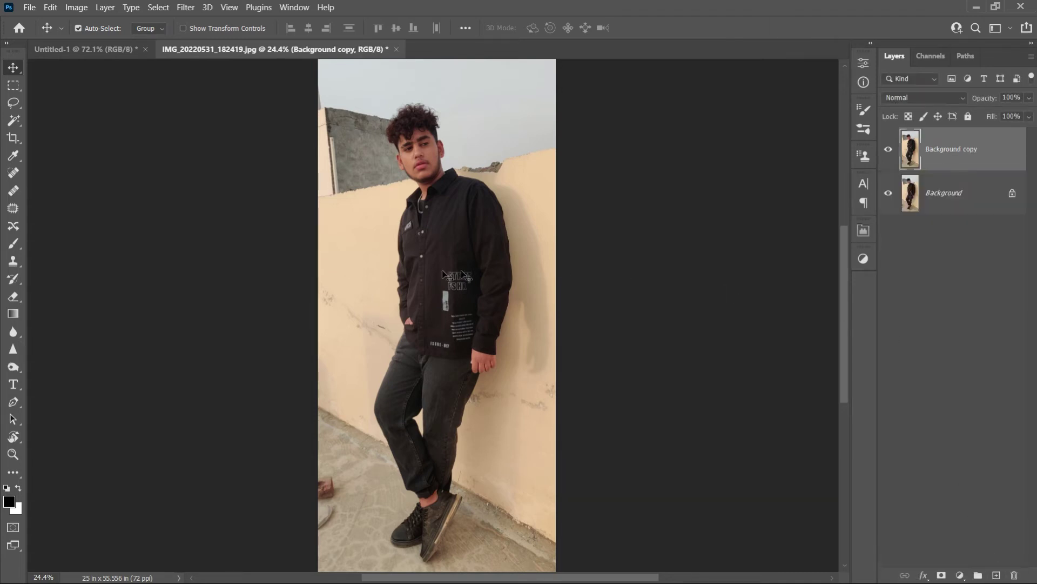
Rename the Background copy layer to 'subject'
double_click(940, 149)
text(subje)
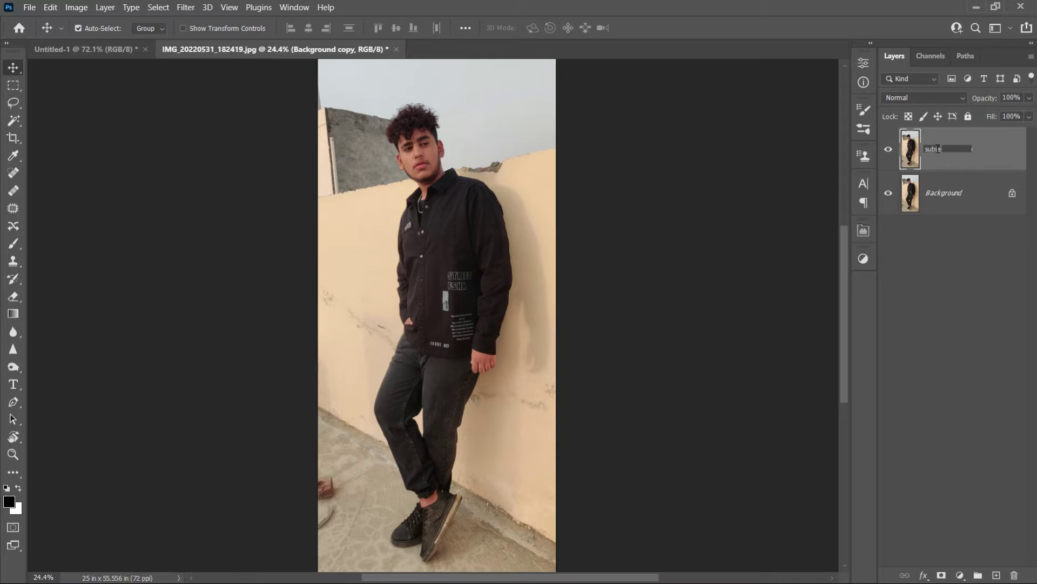
text(ct)
key(Return)
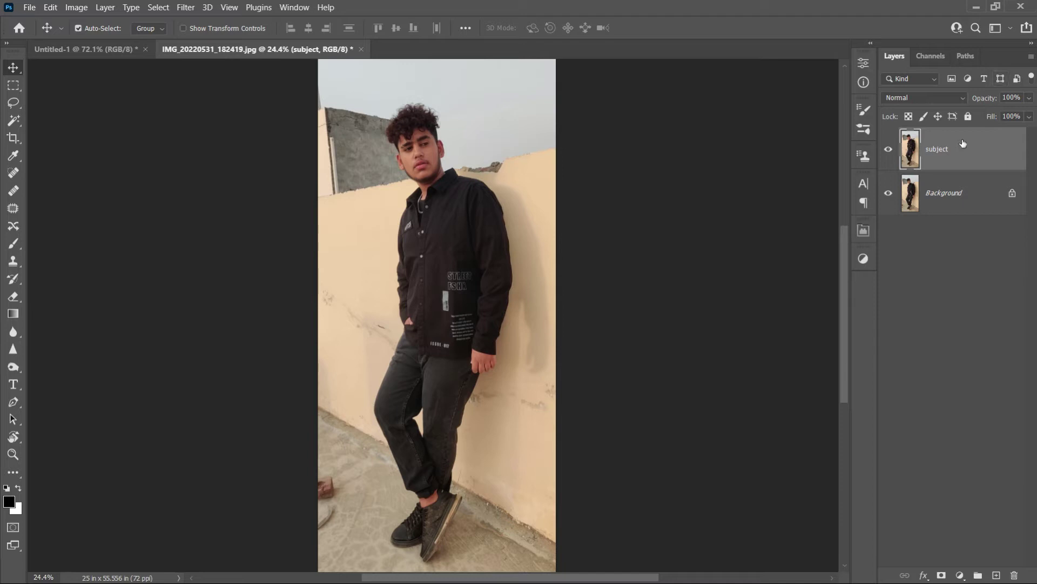
click(186, 7)
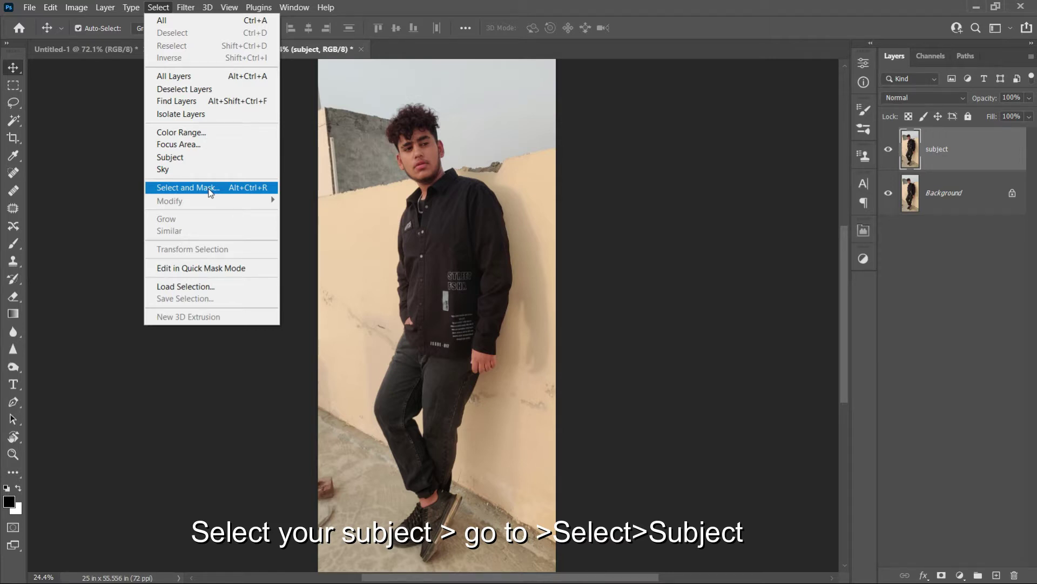
Run Select > Subject to outline the man, then zoom in on his shoes
click(205, 158)
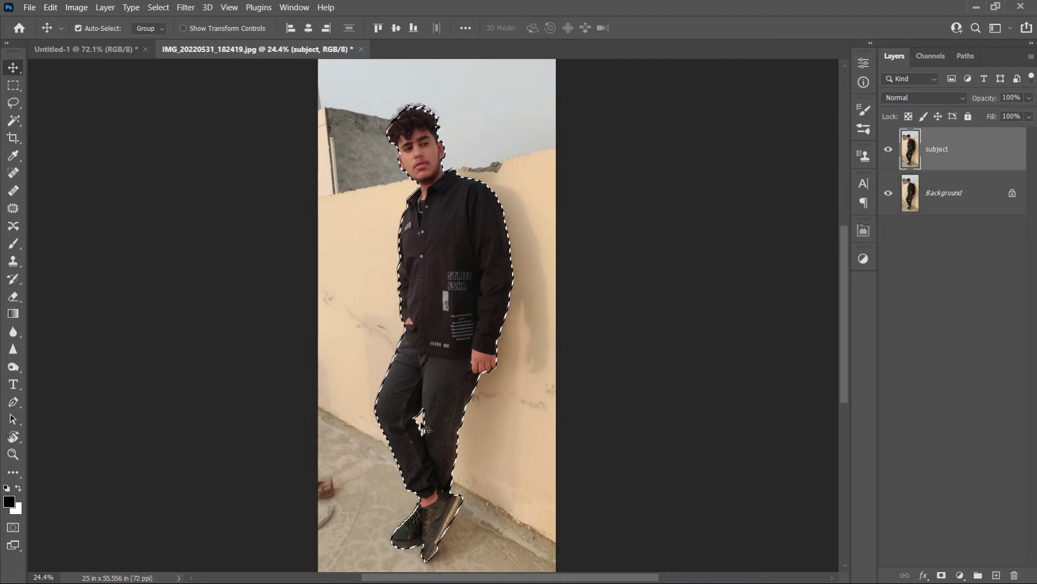
scroll(488, 508, up, 8)
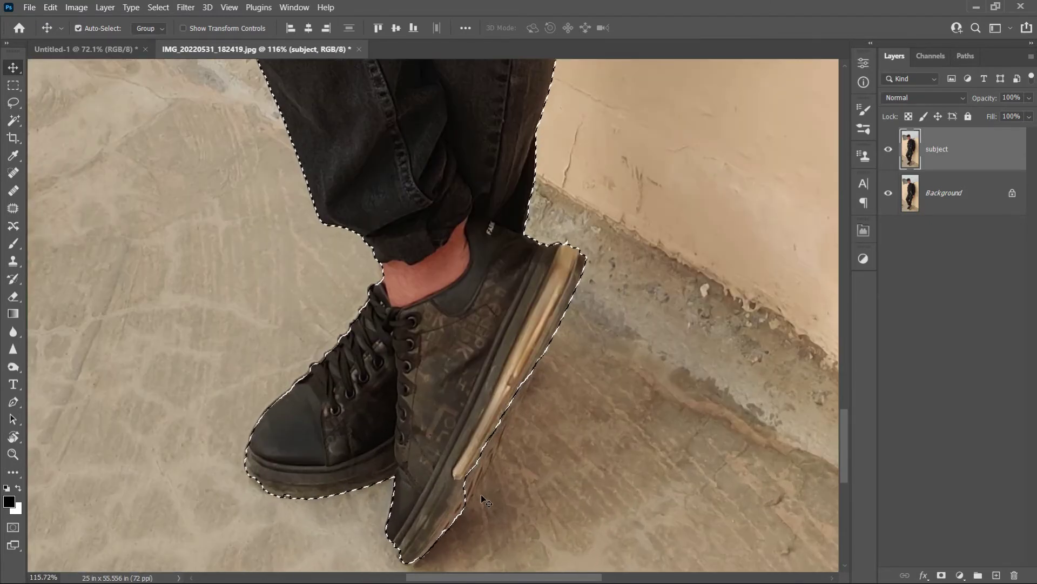
Use the Lasso to add the shoe's missed edge and toe notch to the selection
click(13, 102)
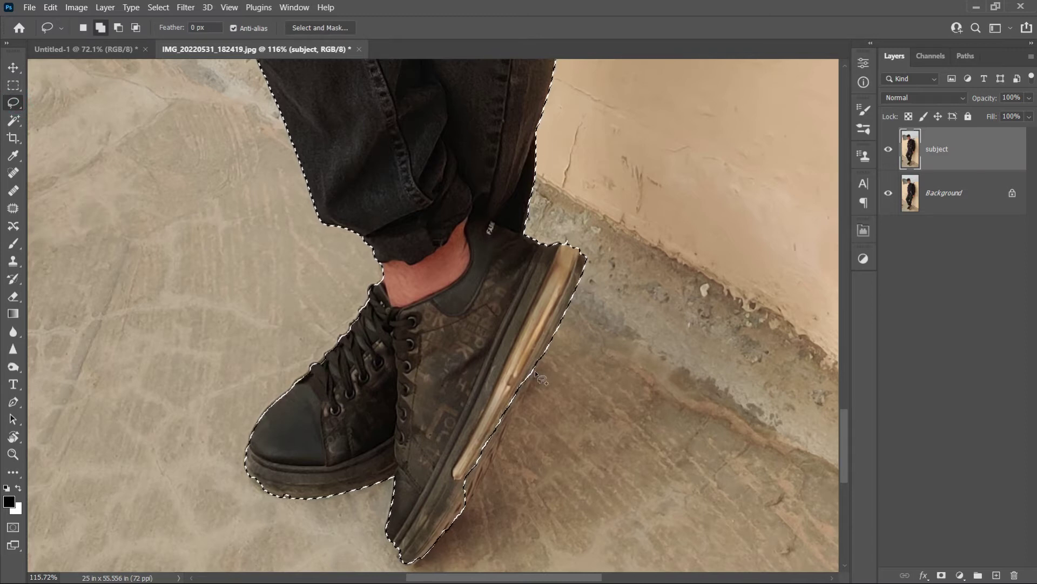
mouse_move(540, 357)
mouse_down()
mouse_move(481, 482)
mouse_move(402, 554)
mouse_up()
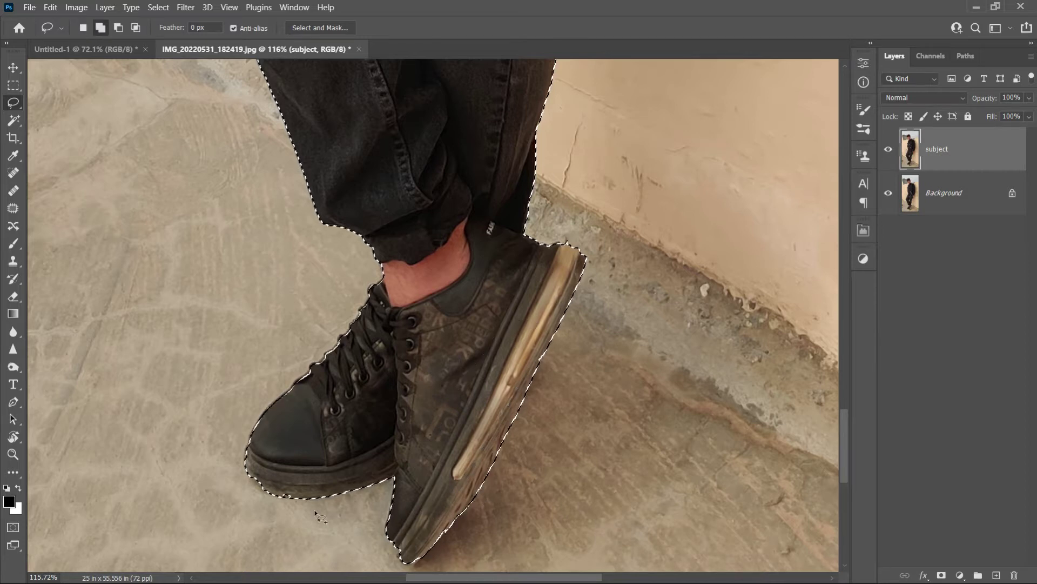
drag(296, 504, 253, 468)
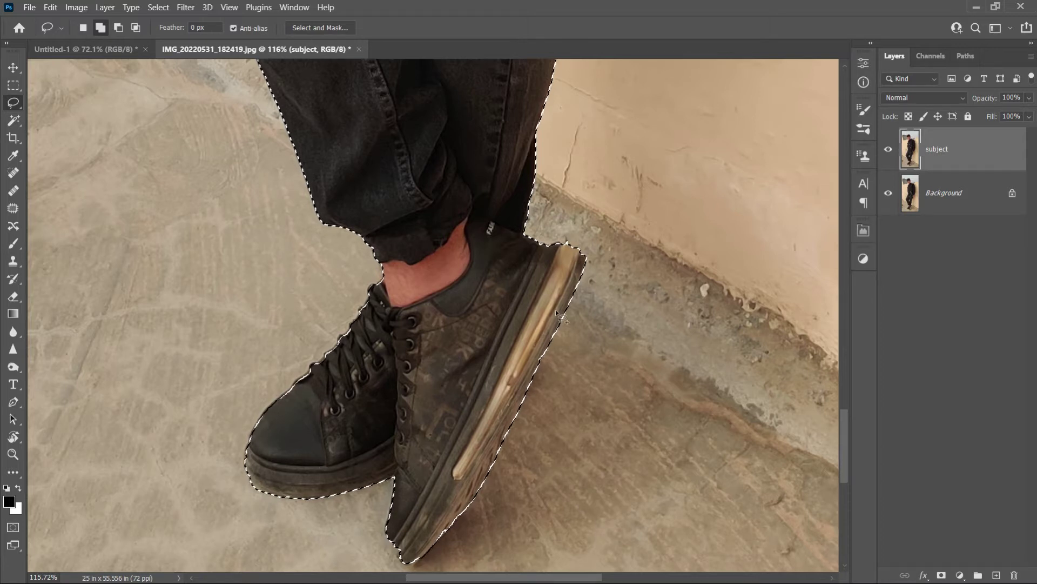
scroll(318, 386, down, 5)
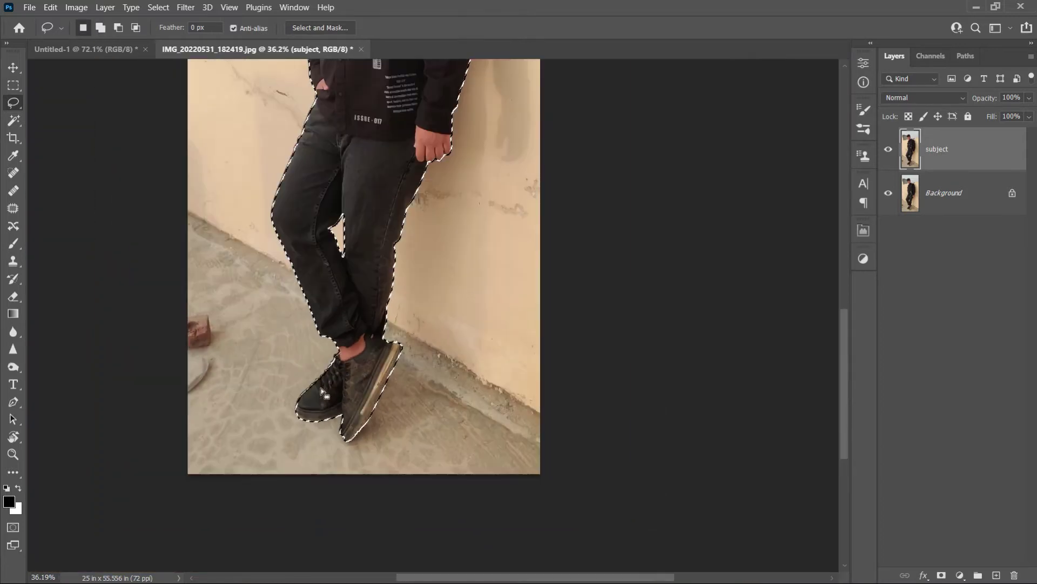
Add the fingertip gaps, knuckle and finger's right edge to the selection
scroll(462, 144, up, 2)
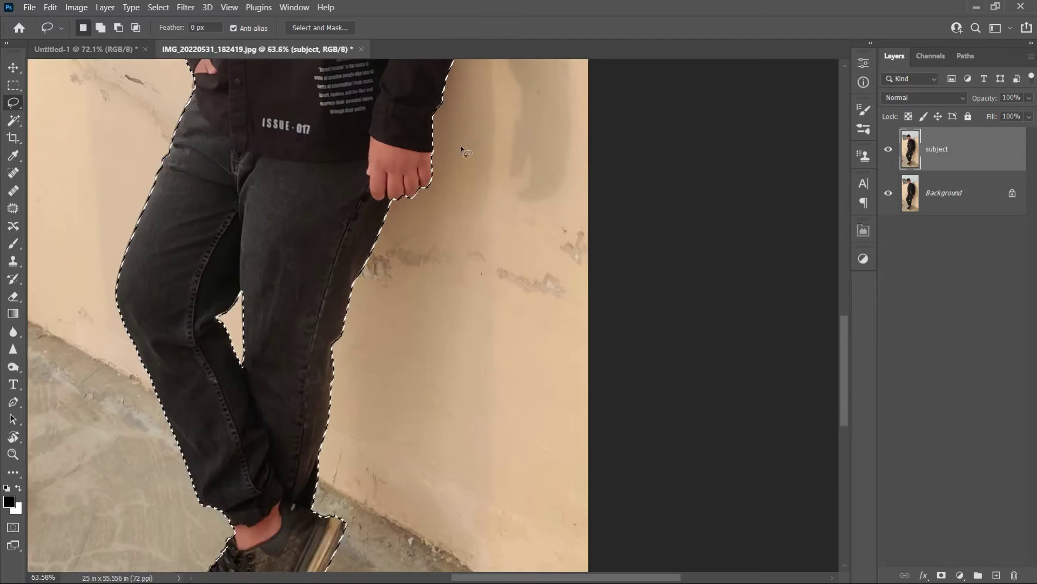
scroll(461, 145, up, 5)
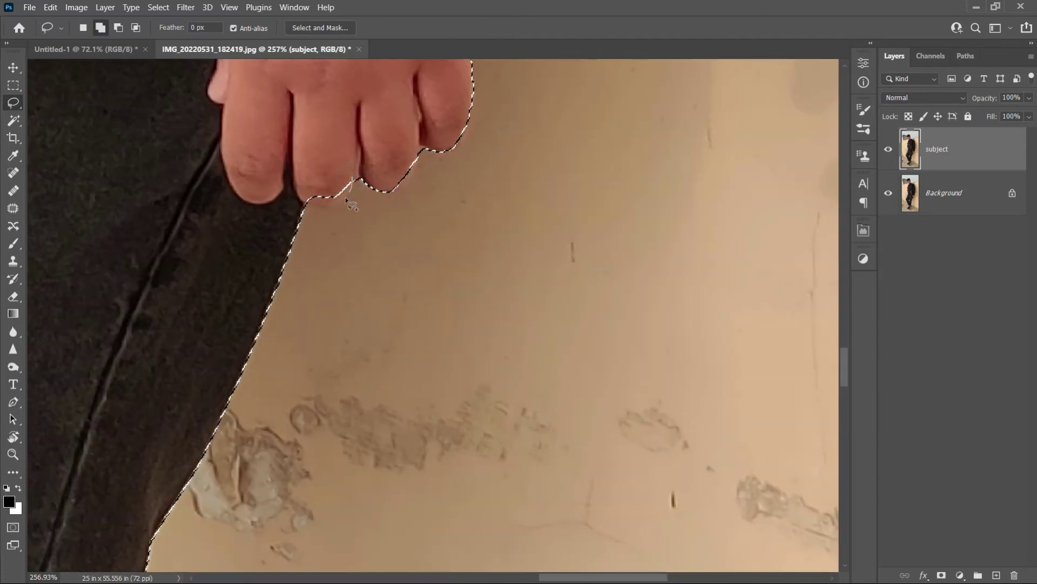
drag(281, 176, 292, 189)
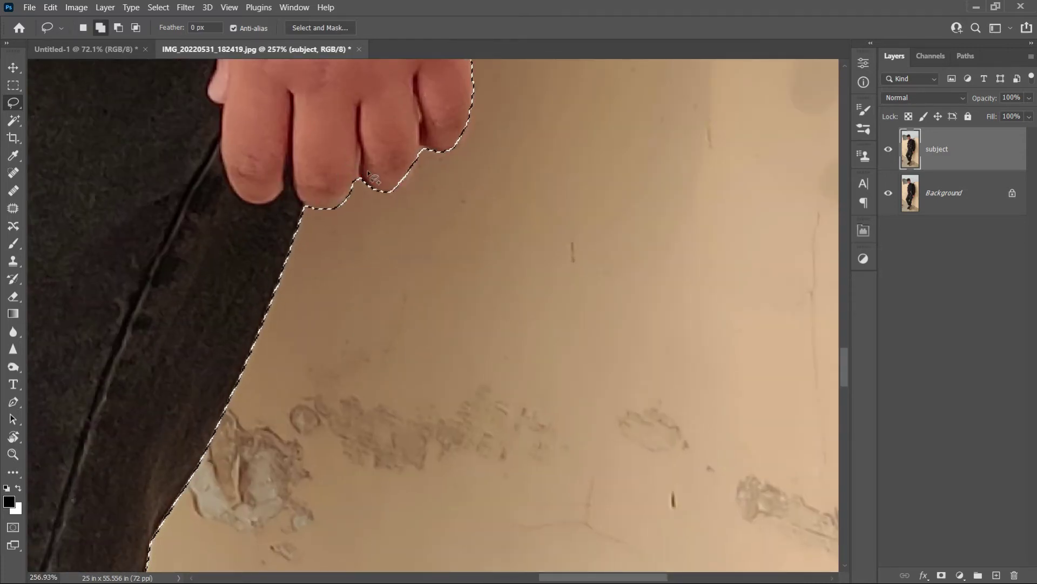
drag(363, 180, 403, 196)
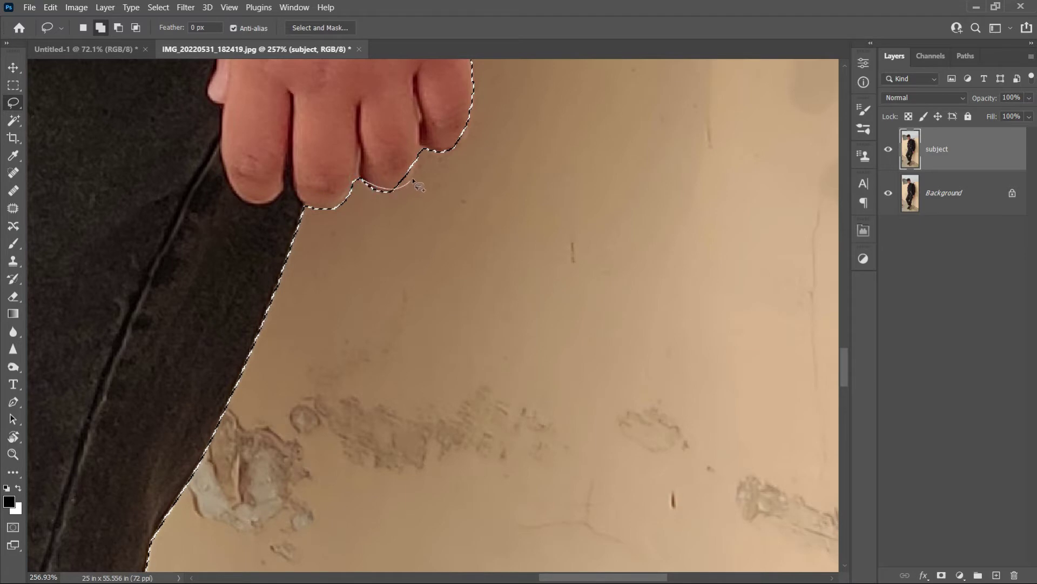
drag(419, 135, 425, 151)
key(alt)
key(shift)
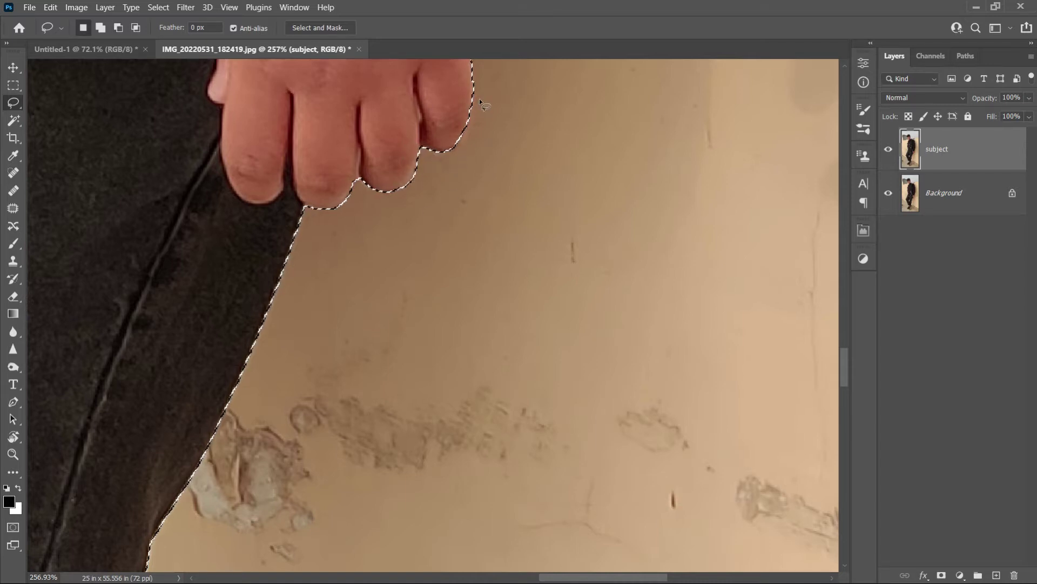
drag(466, 99, 470, 120)
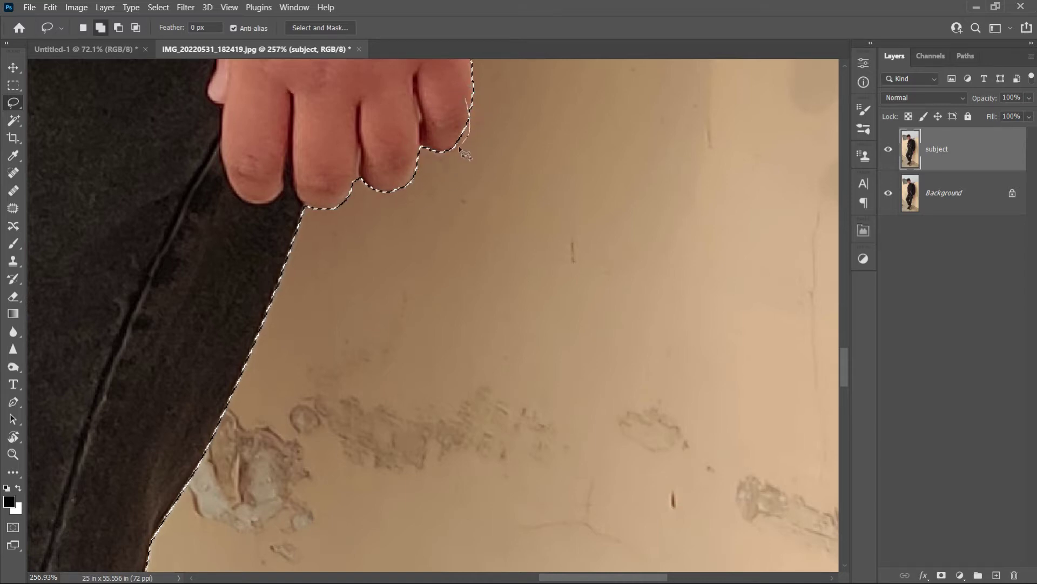
drag(470, 81, 471, 136)
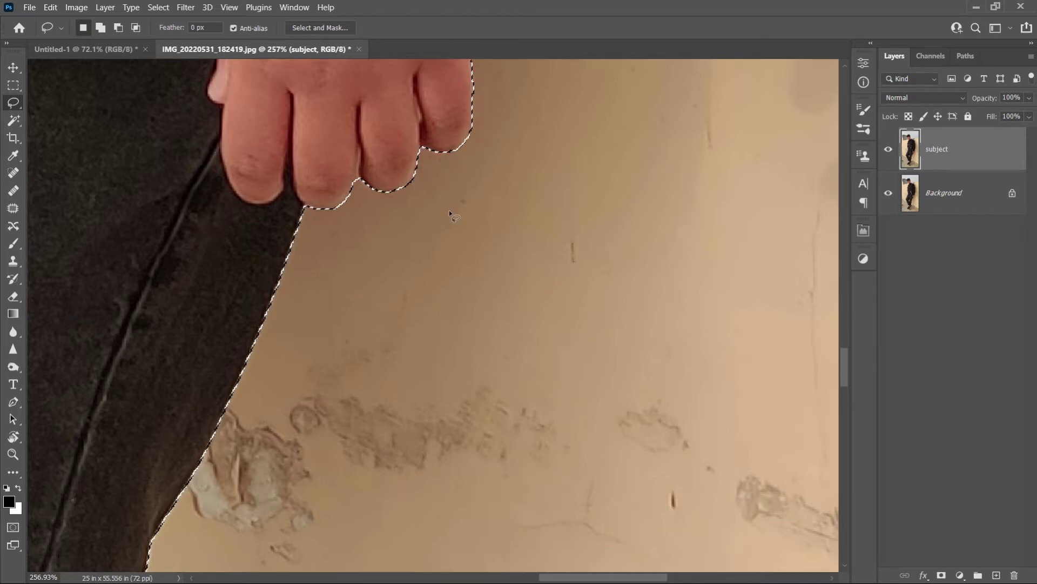
scroll(449, 211, down, 3)
scroll(441, 224, down, 2)
scroll(432, 235, down, 3)
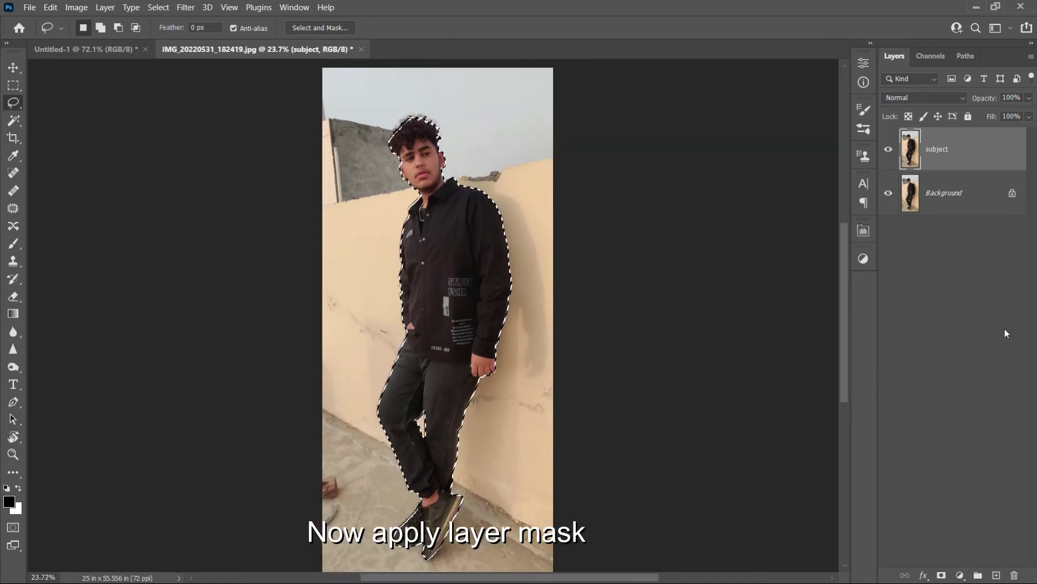
Mask the subject layer to the man, hide the Background, and drag him to Untitled-1
click(943, 575)
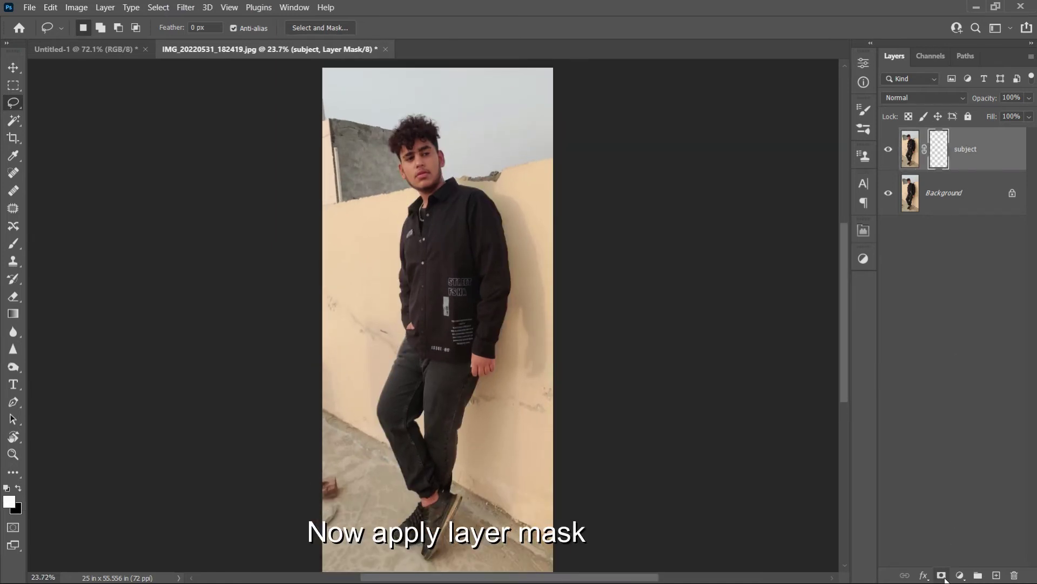
click(890, 194)
key(v)
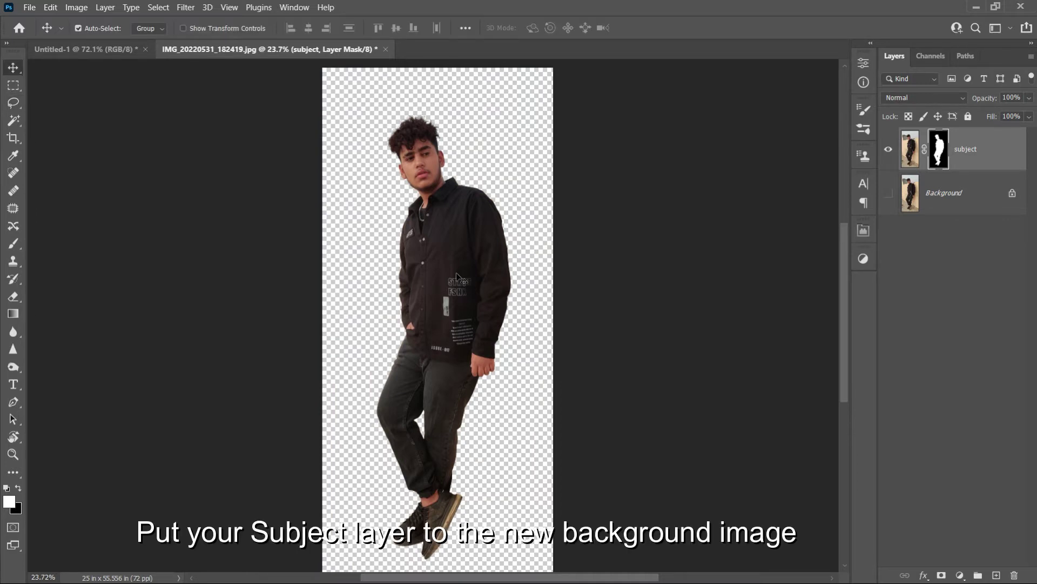
drag(456, 277, 129, 91)
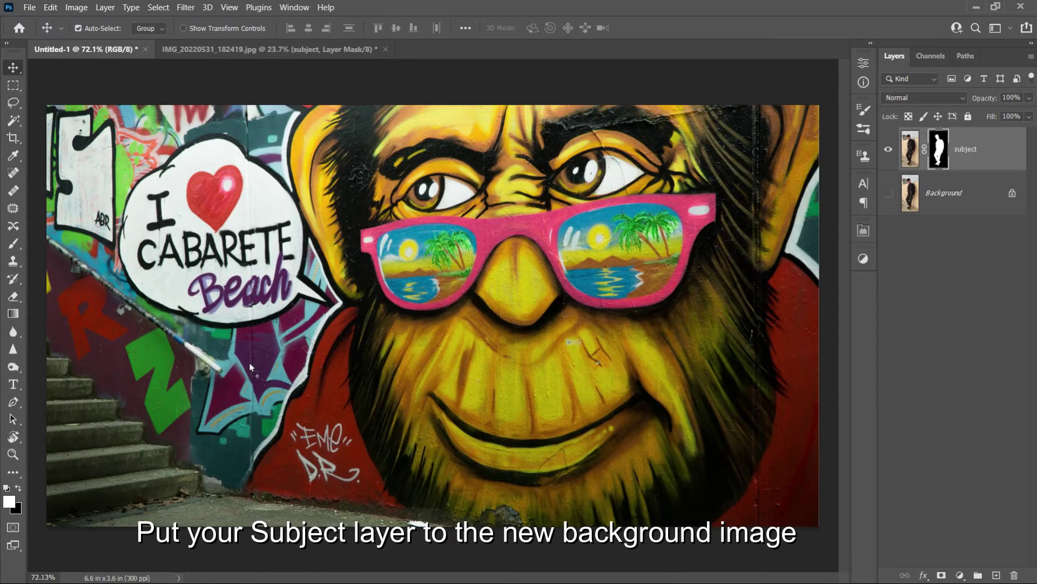
Drop the man into the mural and scale him to about 26% at the lower left
drag(251, 367, 251, 367)
key(ctrl+t)
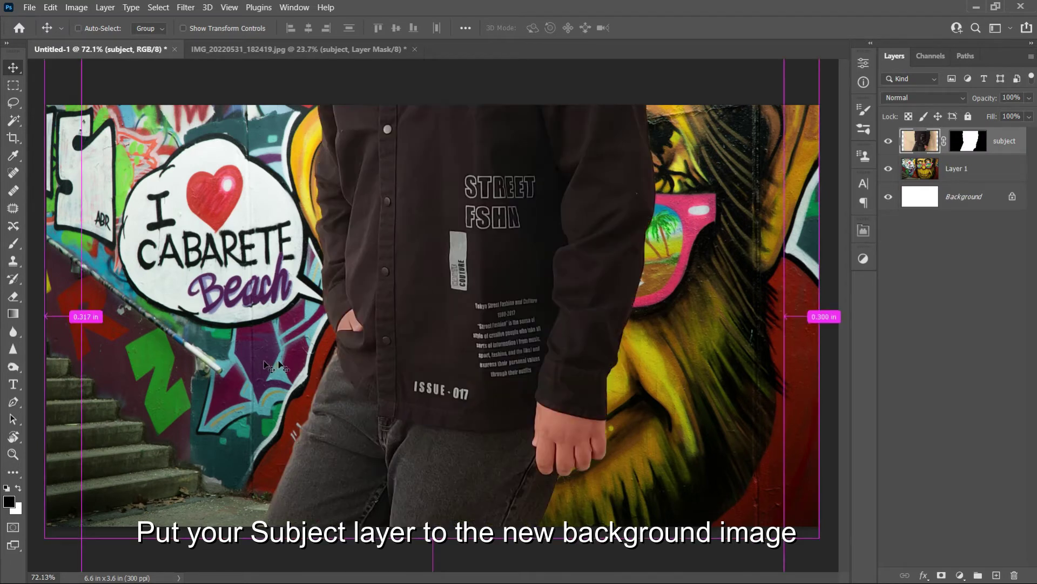
drag(783, 315, 533, 316)
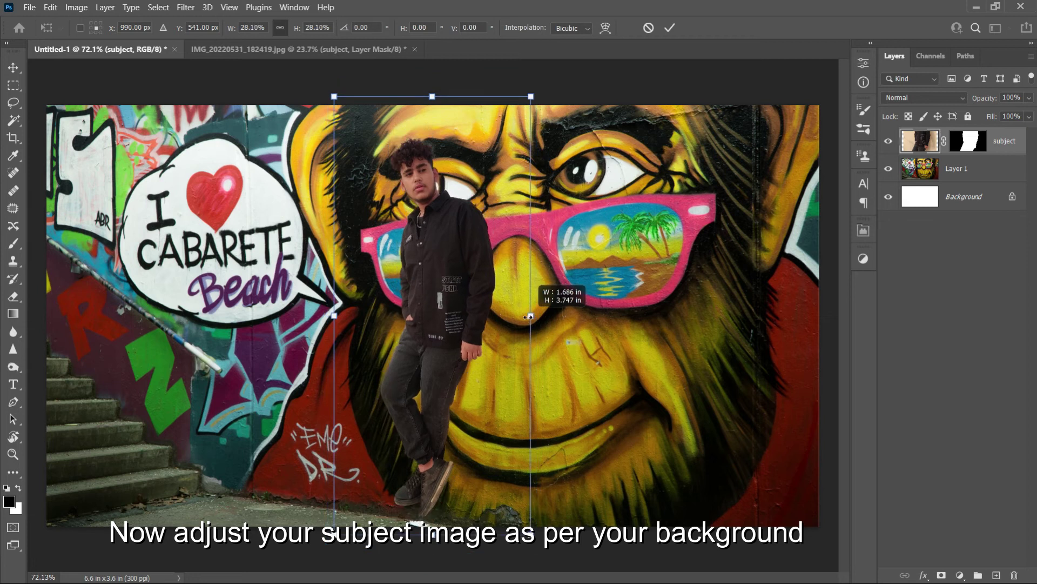
drag(470, 280, 288, 288)
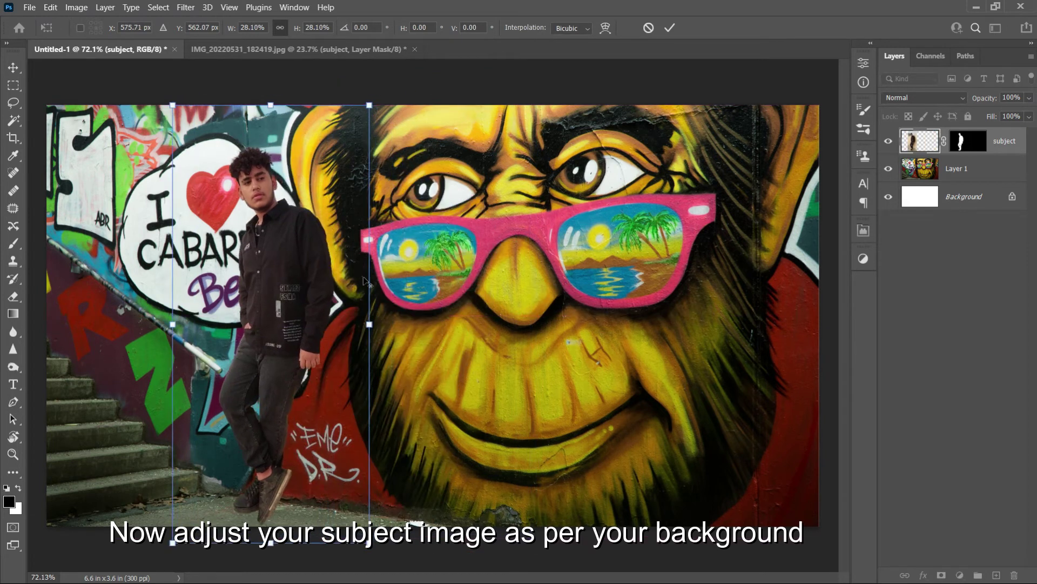
drag(367, 323, 311, 320)
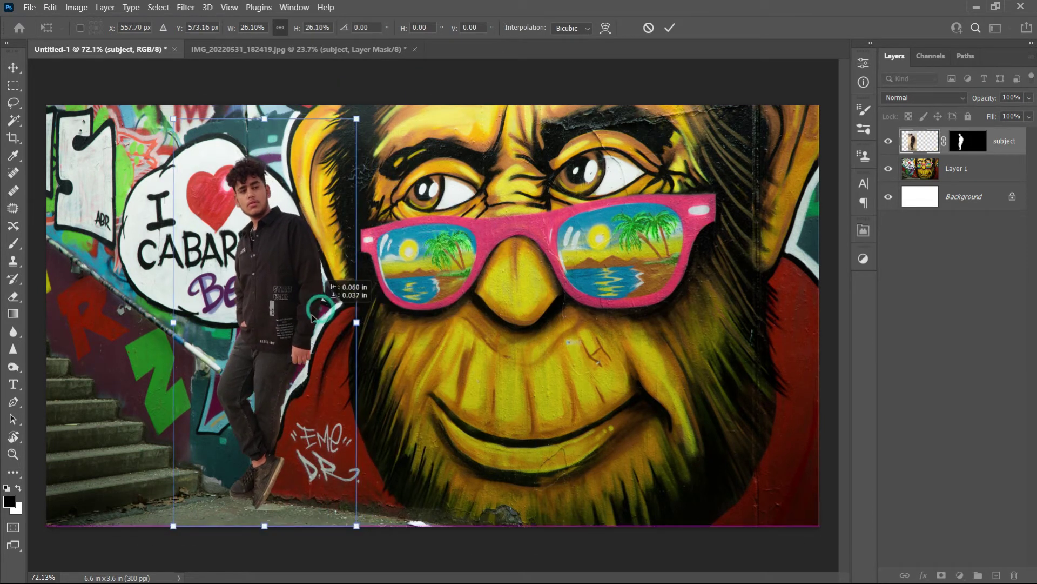
drag(352, 131, 363, 131)
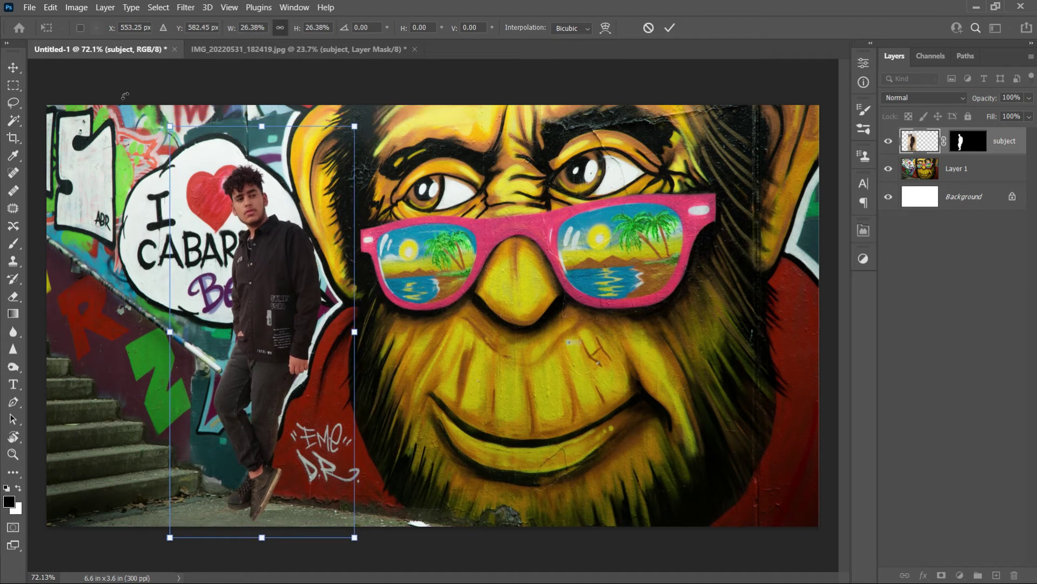
click(11, 69)
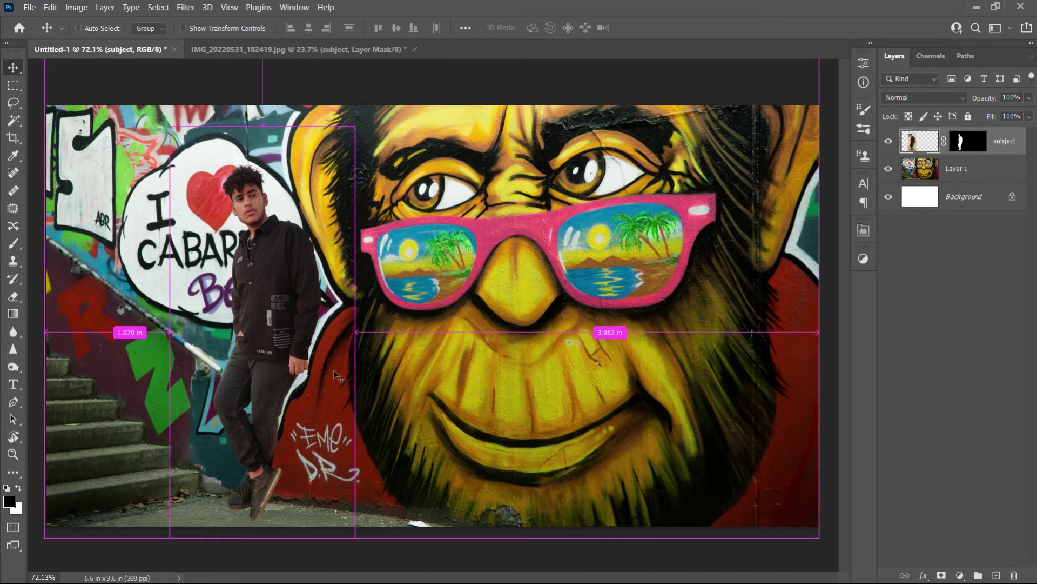
Rotate the man about -1.9° and commit the transform
key(ctrl+t)
drag(397, 447, 401, 442)
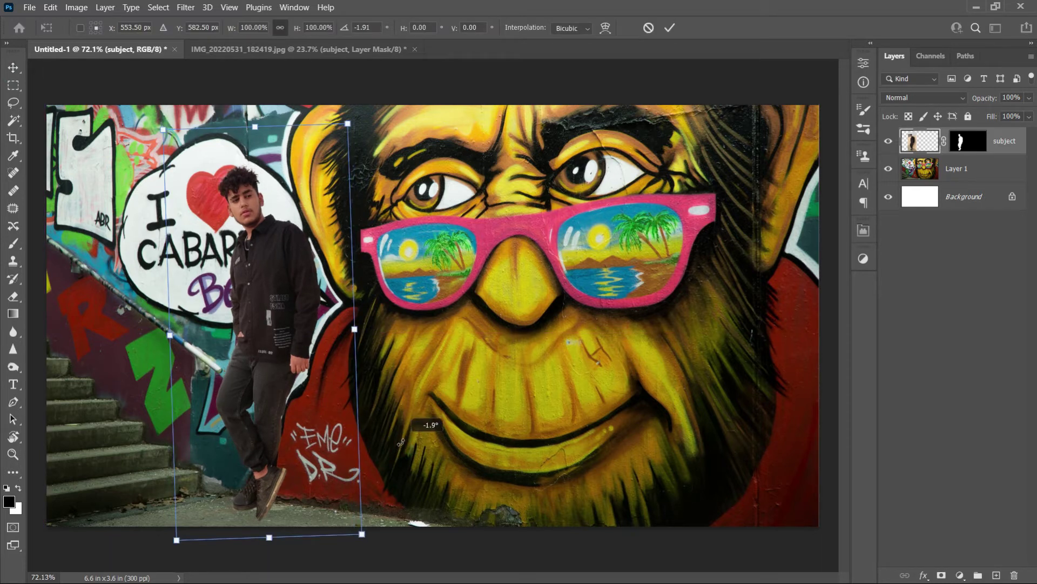
click(13, 67)
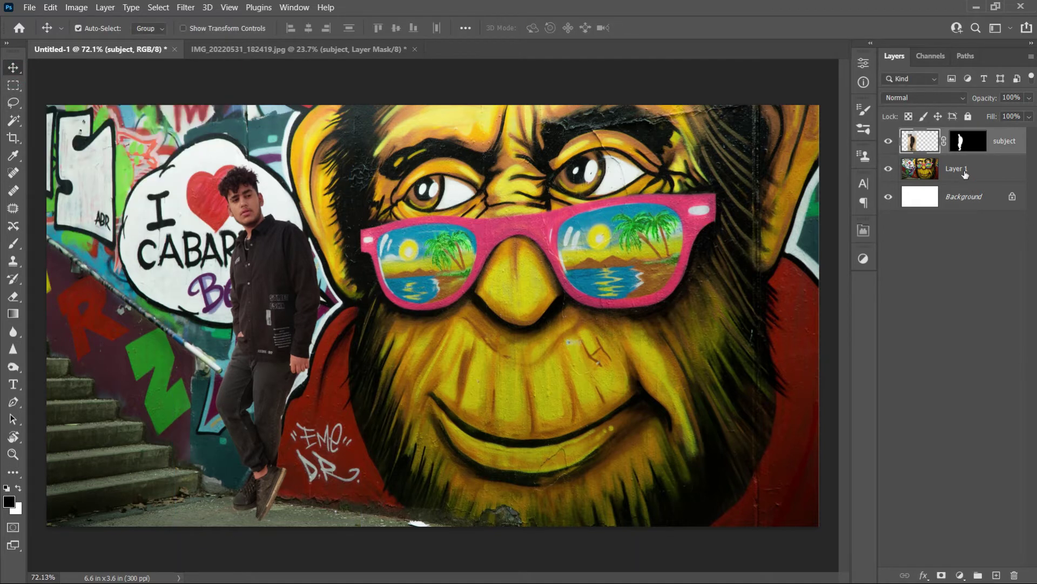
Add an empty Layer 2 above the mural and set a soft, flattened 35 px brush
click(966, 174)
click(999, 574)
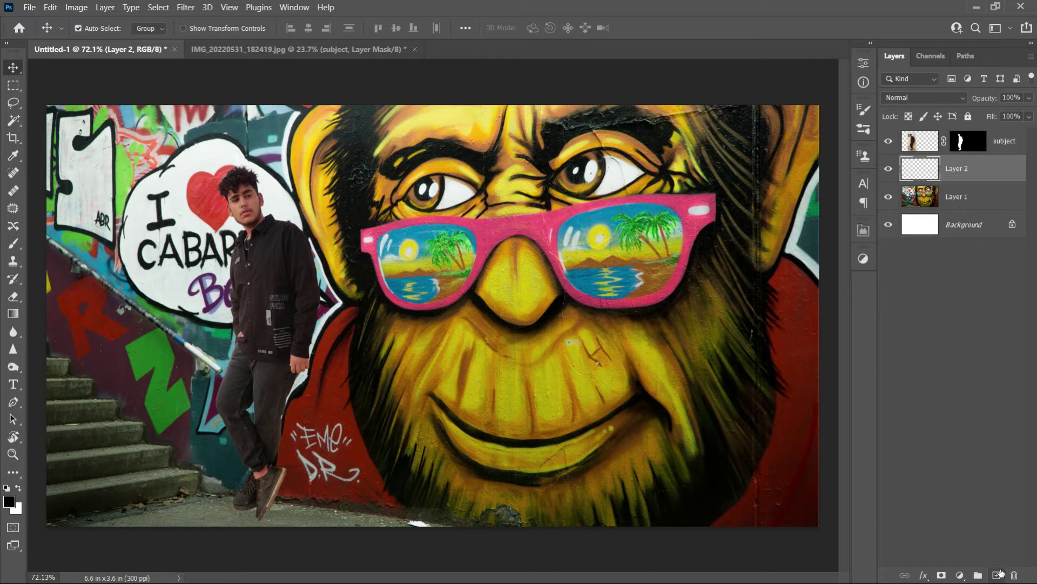
click(13, 244)
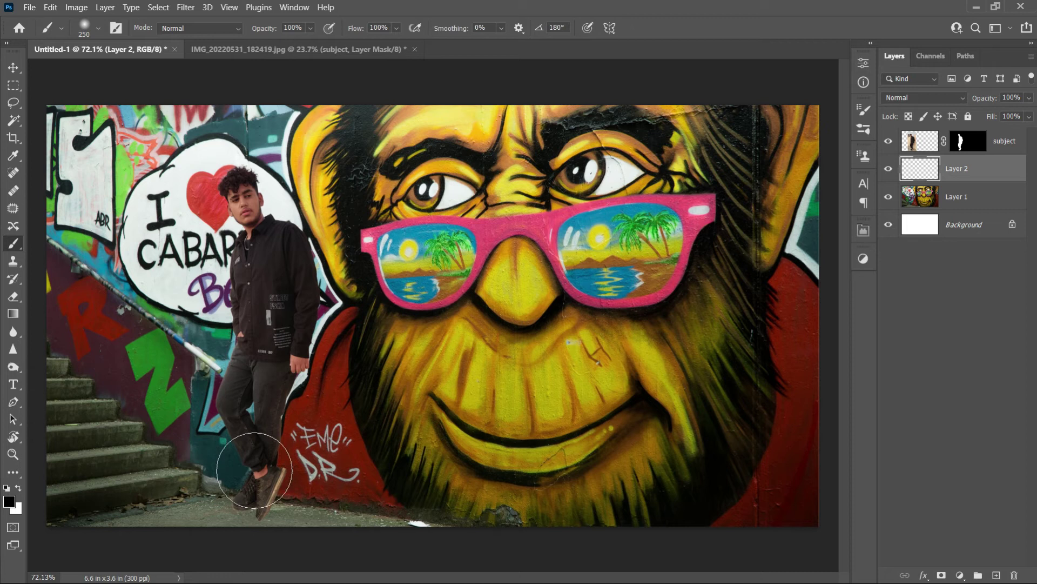
scroll(254, 470, up, 5)
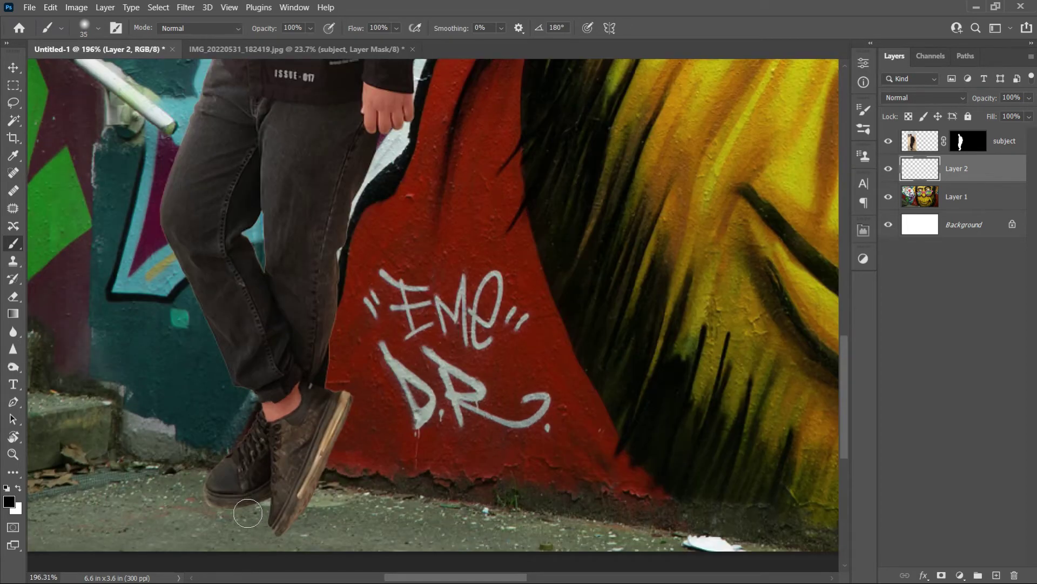
click(98, 29)
drag(42, 93, 44, 80)
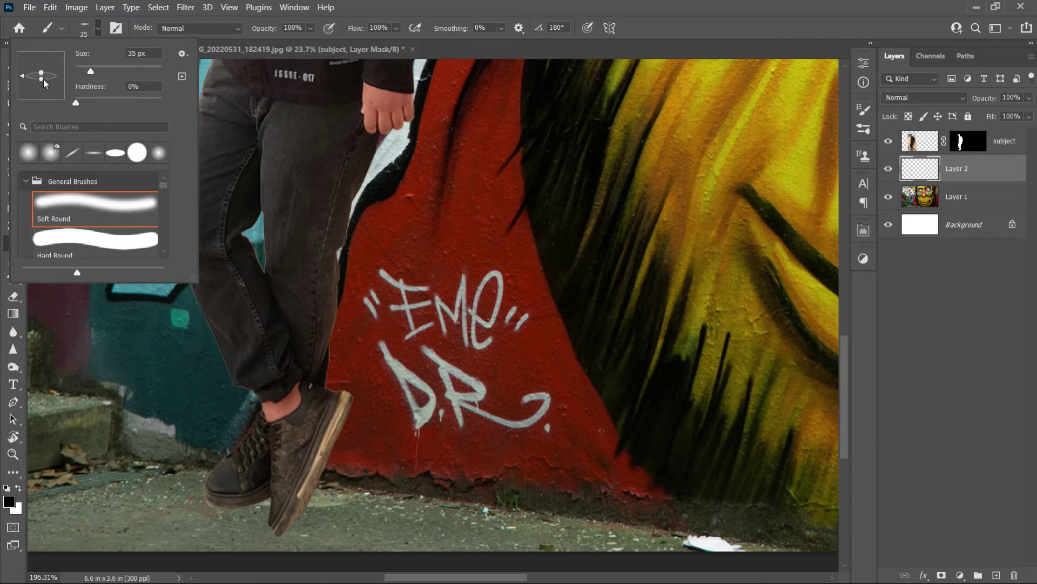
click(98, 28)
scroll(277, 309, down, 2)
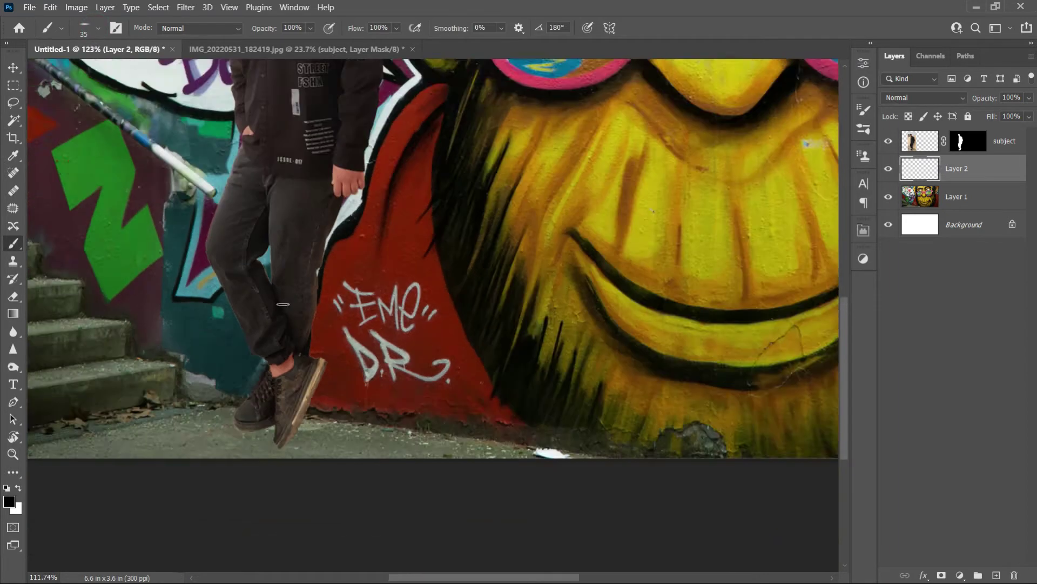
scroll(278, 309, down, 2)
scroll(278, 309, down, 1)
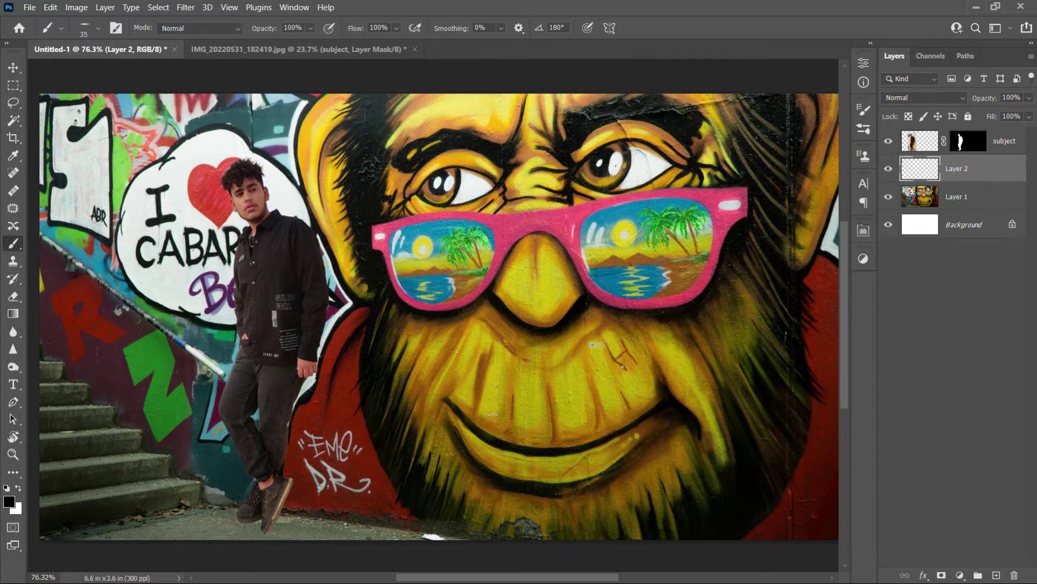
click(923, 575)
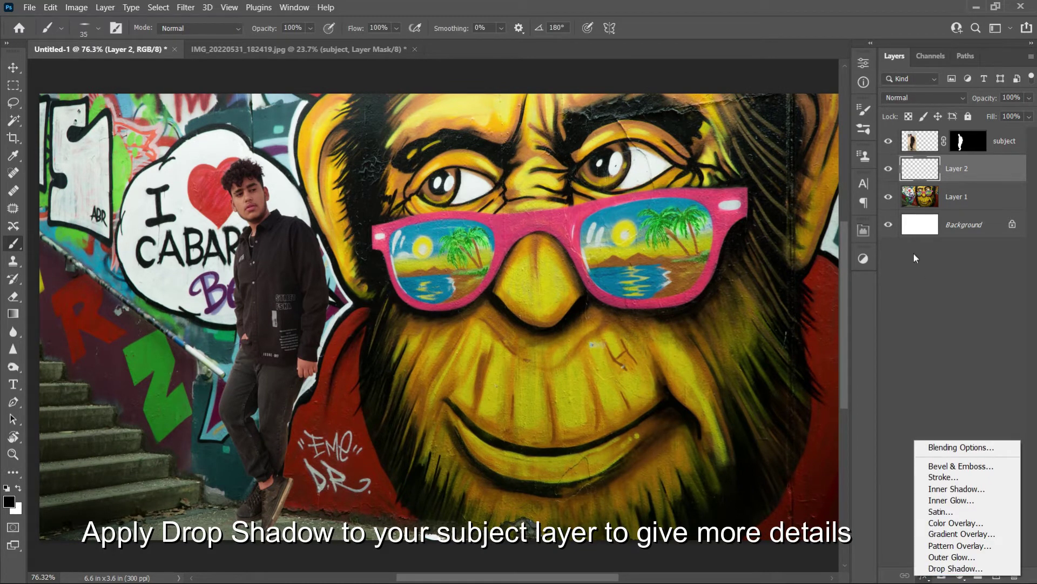
Add a Drop Shadow to the subject layer and reduce its size and distance
click(917, 140)
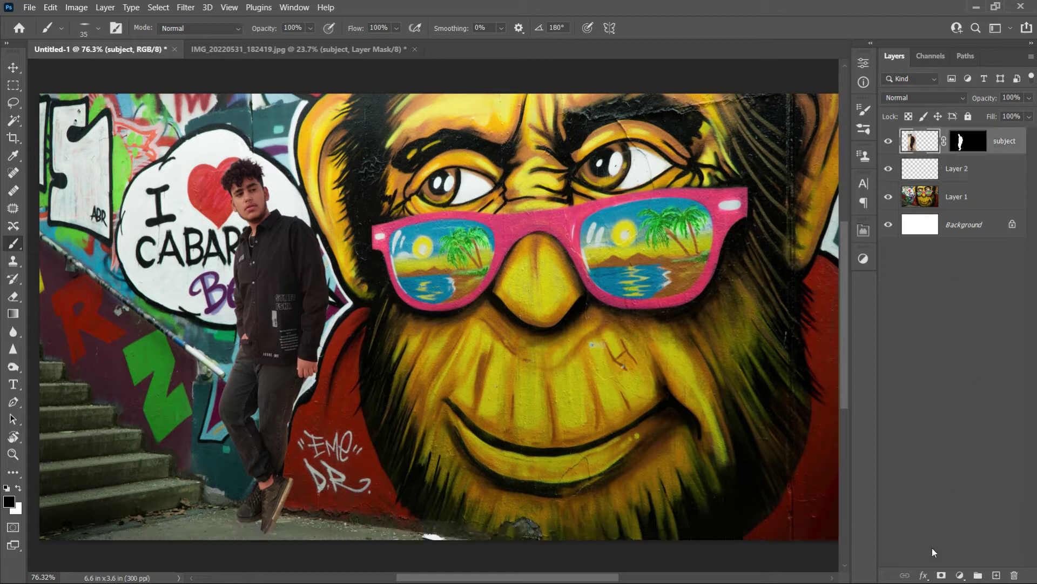
click(925, 576)
click(934, 569)
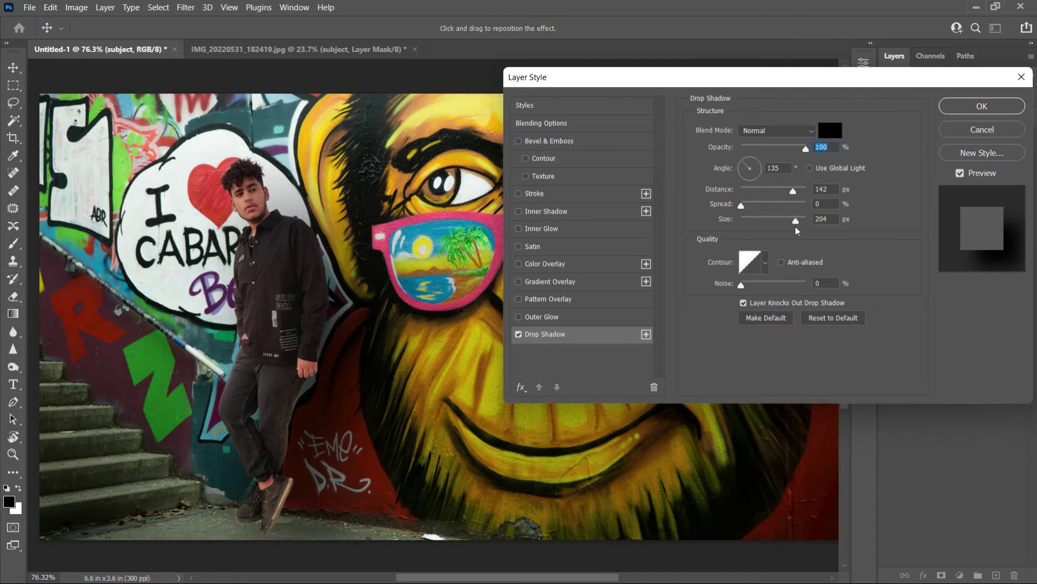
mouse_move(796, 224)
mouse_down()
mouse_move(767, 224)
mouse_move(779, 225)
mouse_up()
click(777, 222)
drag(792, 192, 767, 192)
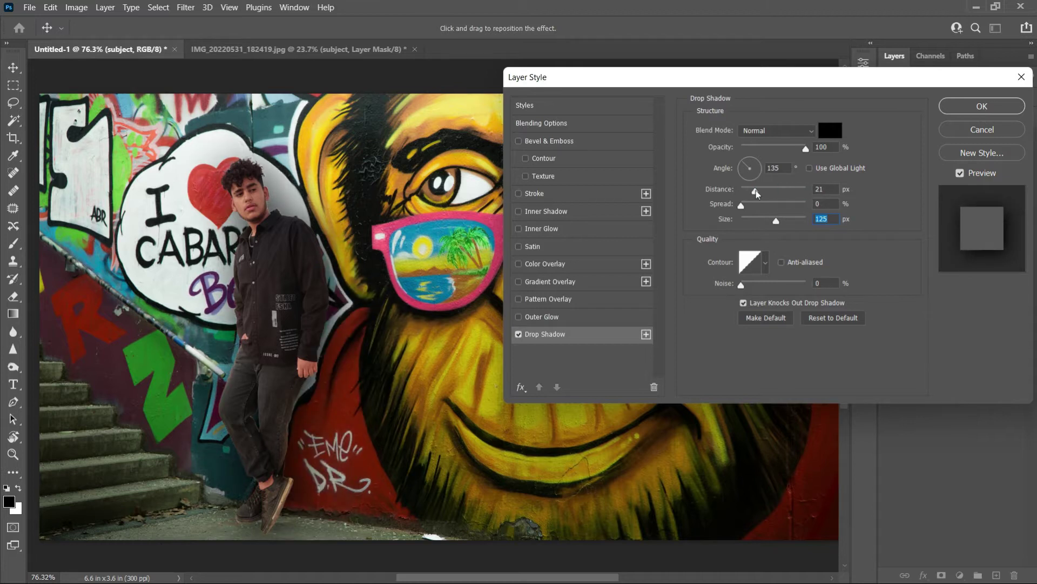
click(766, 193)
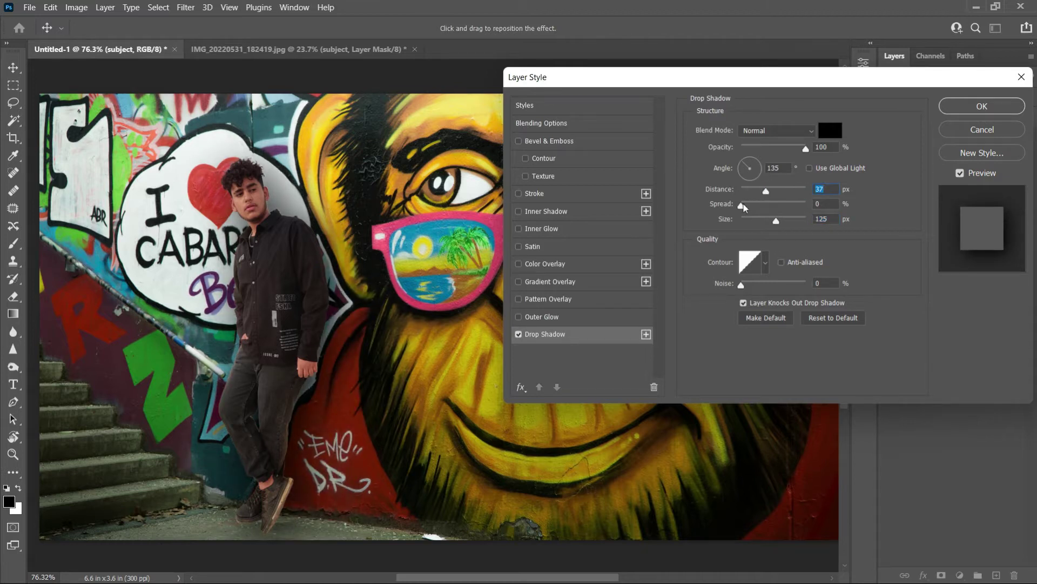
Finalize the shadow at 94% opacity, 18 px distance and 29 px size, and confirm
click(789, 147)
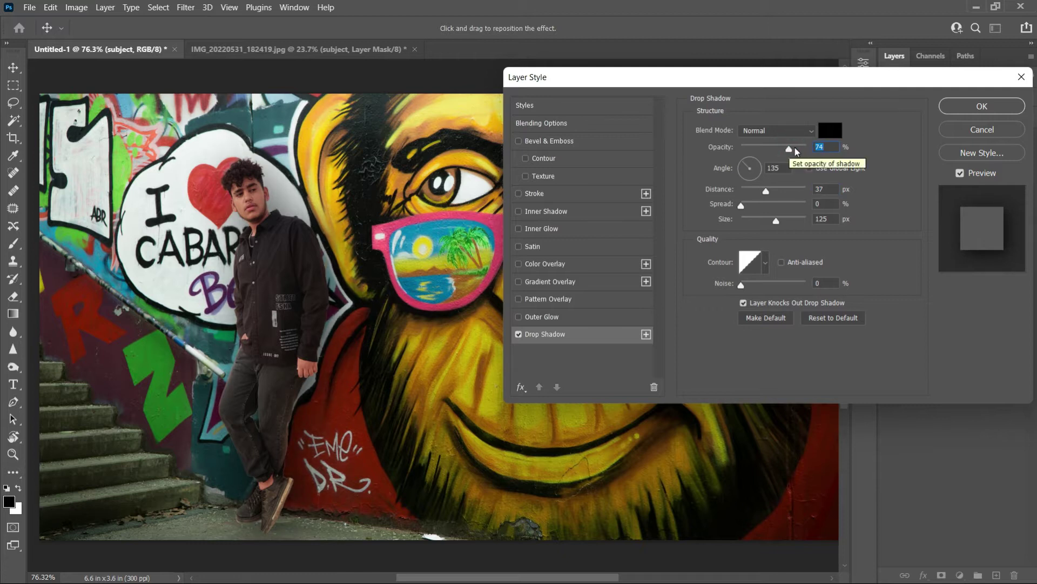
click(794, 151)
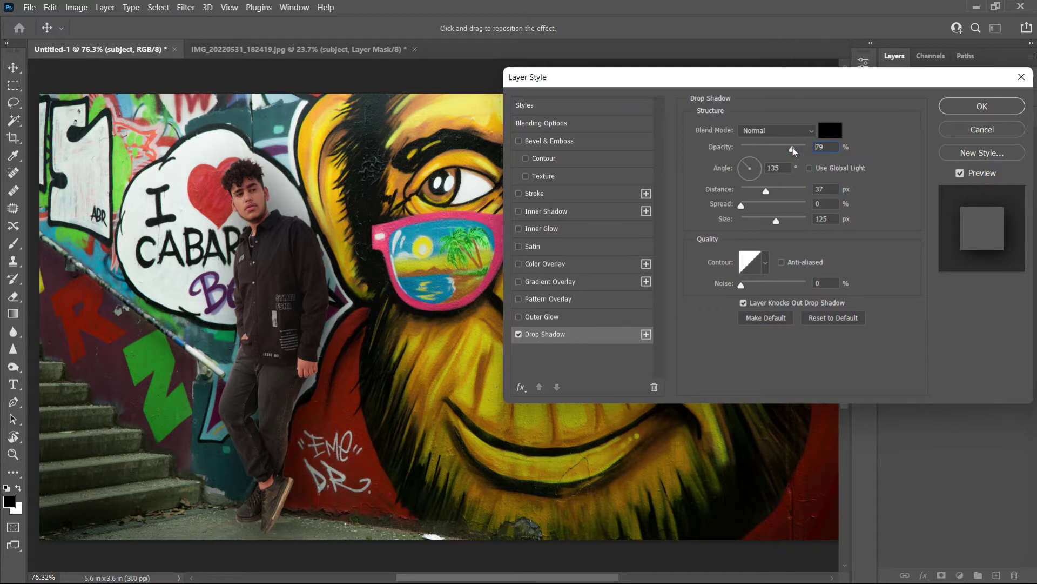
drag(776, 221, 755, 221)
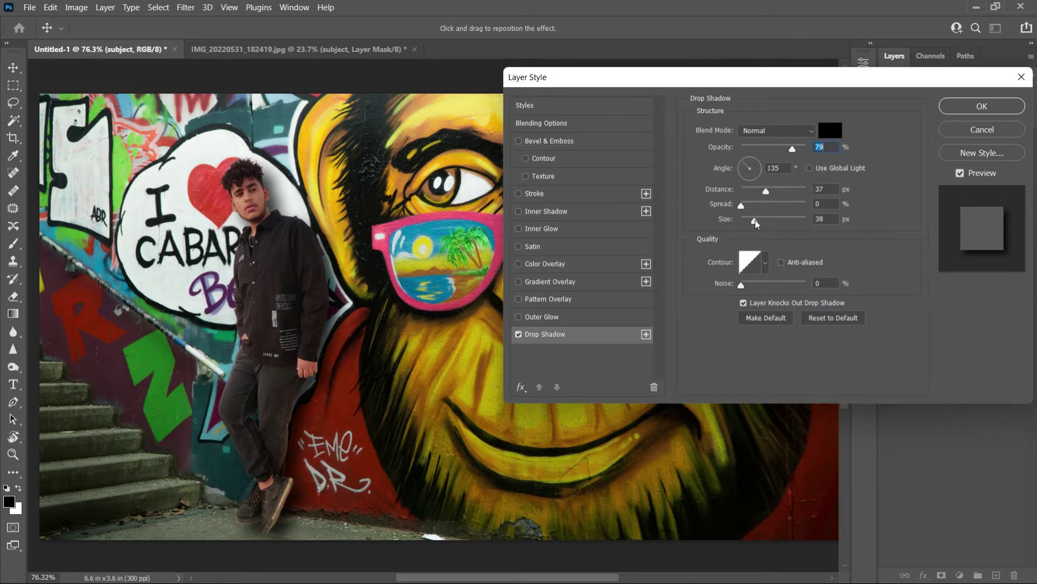
drag(755, 223, 753, 219)
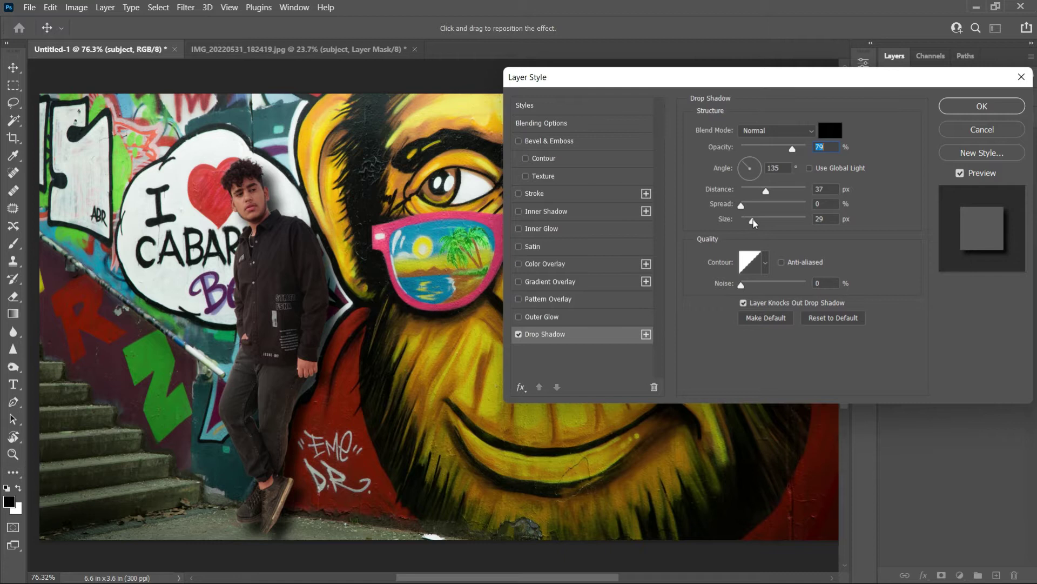
drag(766, 192, 755, 195)
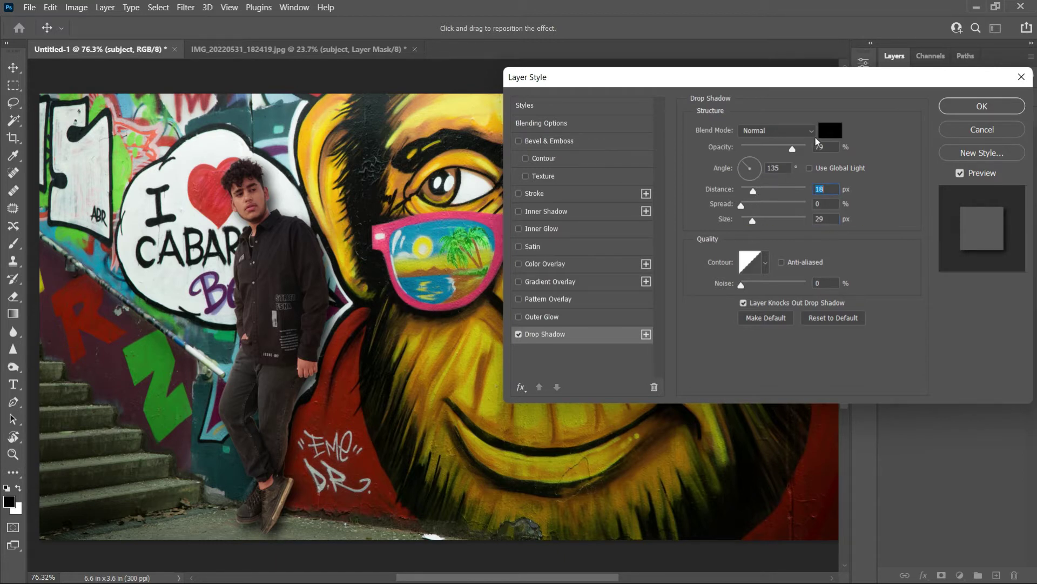
drag(792, 150, 799, 150)
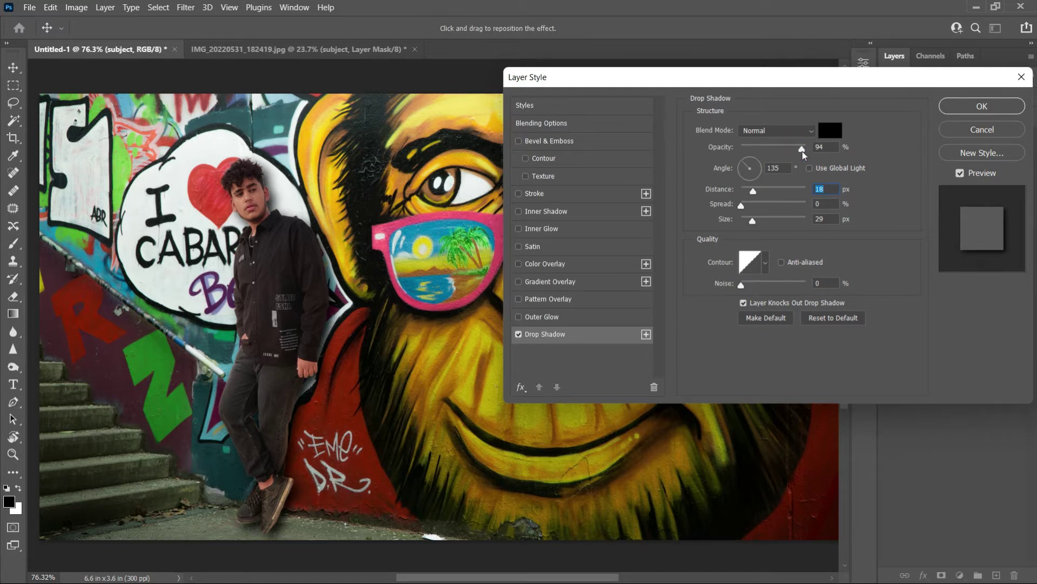
click(803, 155)
click(997, 100)
Select Layer 2 and flatten the soft brush tip into an ellipse
click(976, 196)
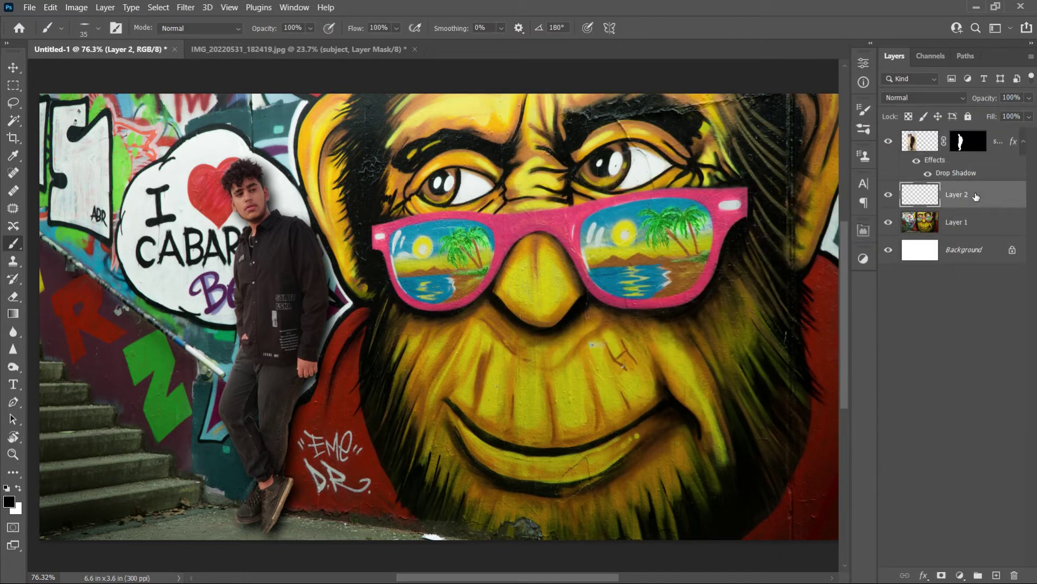
click(98, 28)
drag(41, 82, 42, 85)
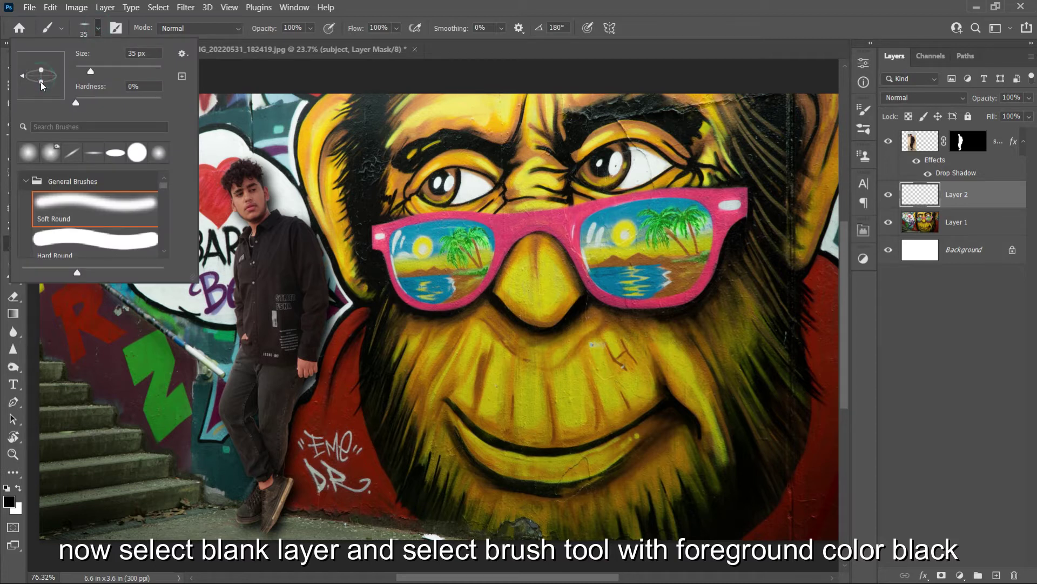
click(102, 31)
scroll(254, 500, up, 2)
scroll(243, 503, up, 6)
Paint soft black shadows under the shoe sole and tip, angling the brush to match
drag(224, 479, 285, 466)
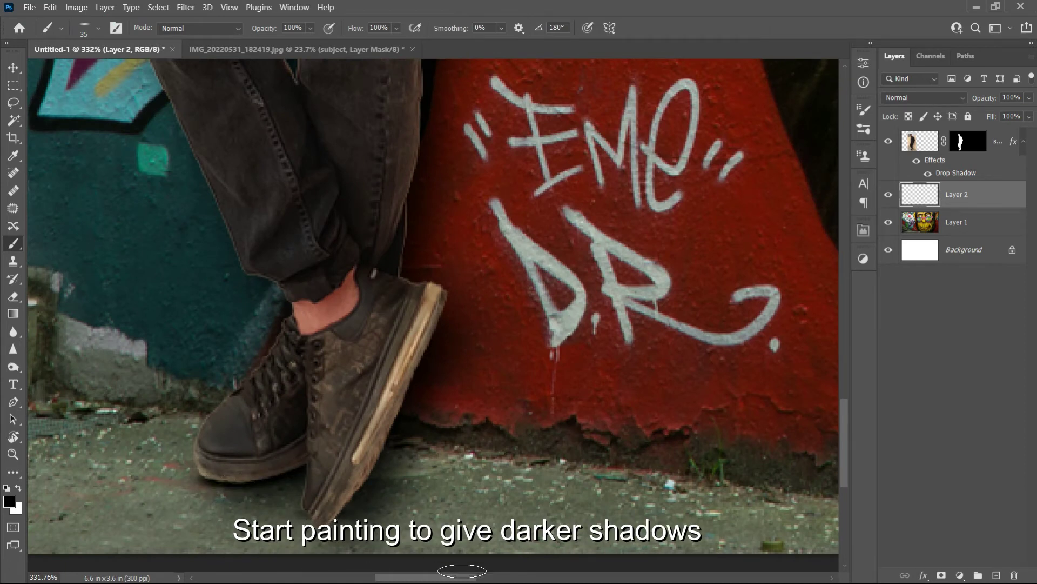
drag(325, 516, 331, 528)
key(Right)
key(Right)
key(Right)
key(Right)
key(Right)
key(Right)
key(Left)
key(Left)
key(Left)
key(Left)
key(Left)
key(Left)
key(Left)
key(Left)
key(Left)
key(Left)
key(Left)
key(Left)
key(Left)
key(Left)
key(Left)
key(Left)
key(Left)
key(Left)
key(Left)
key(Left)
key(Left)
key(Left)
key(Left)
key(Left)
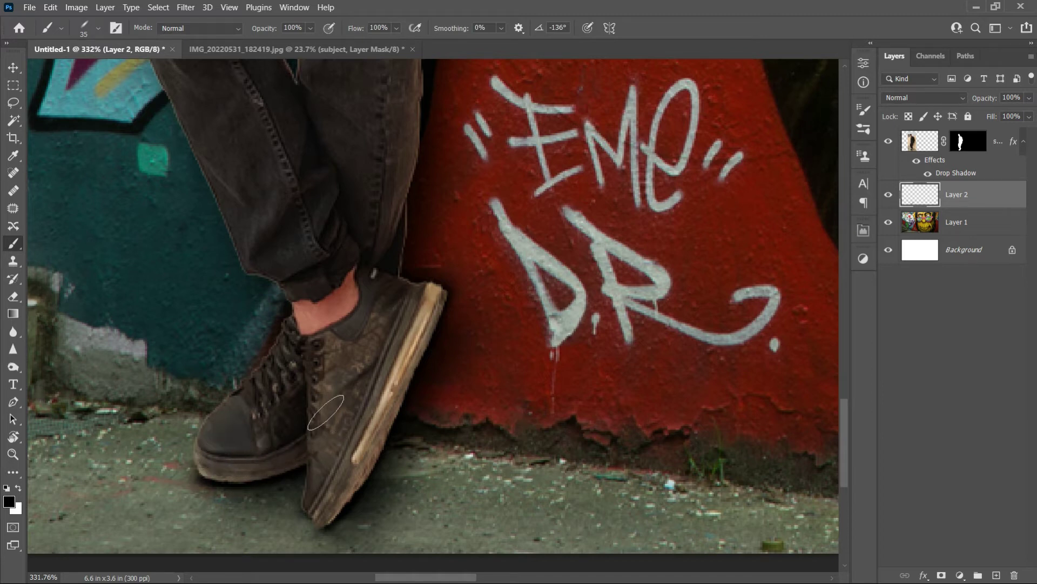
scroll(344, 444, down, 2)
scroll(345, 445, down, 2)
scroll(345, 445, down, 1)
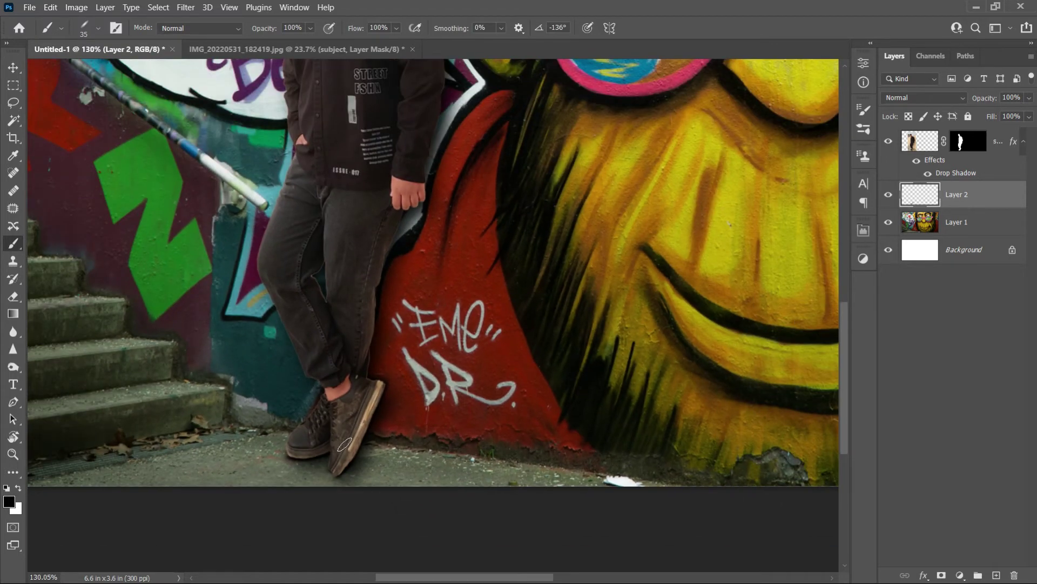
scroll(344, 445, down, 1)
scroll(345, 444, down, 1)
scroll(345, 444, down, 1)
scroll(344, 444, up, 1)
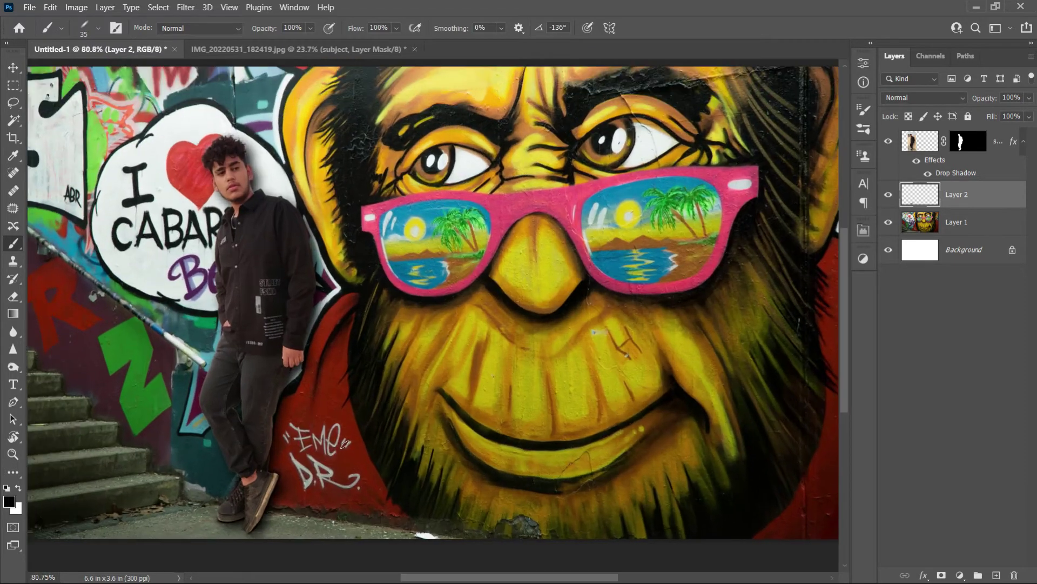
scroll(345, 445, up, 1)
scroll(346, 445, up, 1)
scroll(346, 444, up, 1)
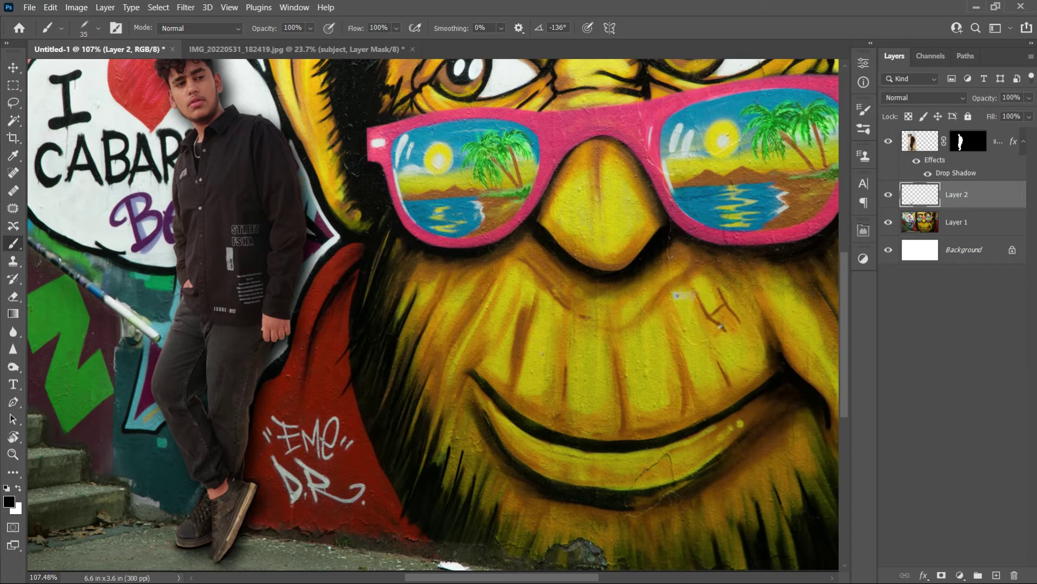
drag(232, 199, 308, 231)
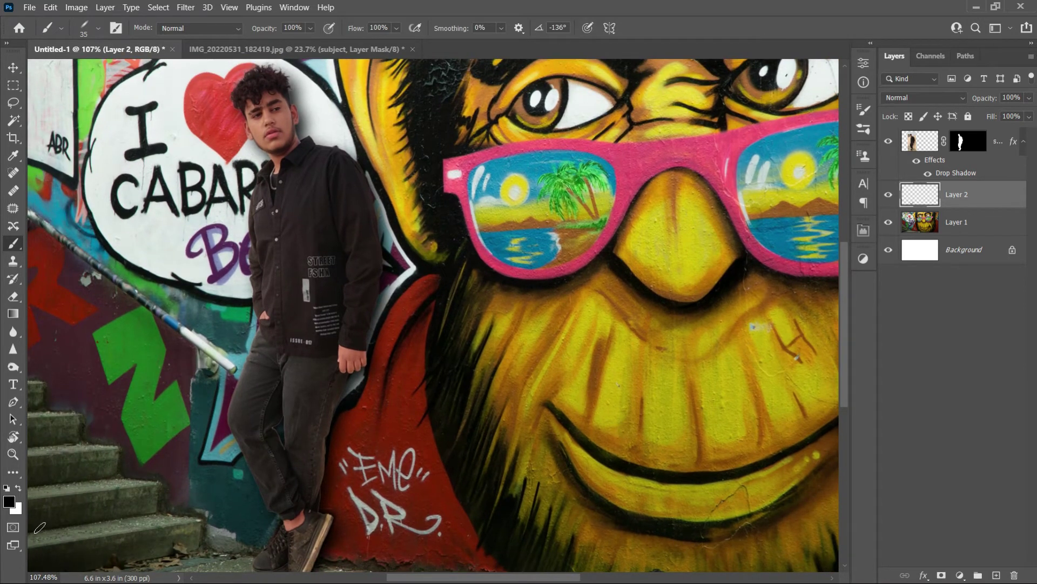
Burn the shoe sole edges on the subject layer with a 9 px Burn brush
click(14, 367)
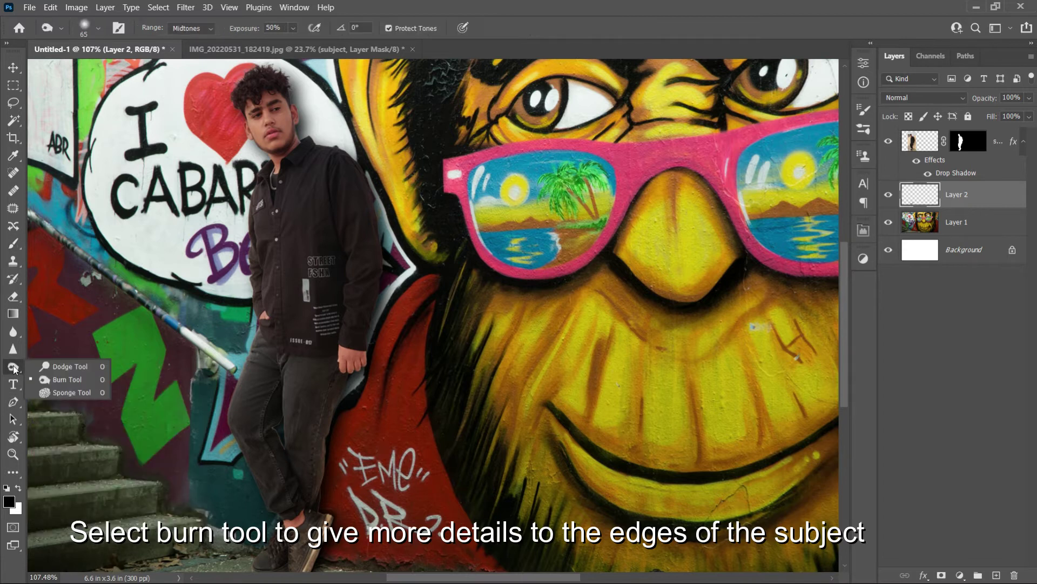
click(60, 380)
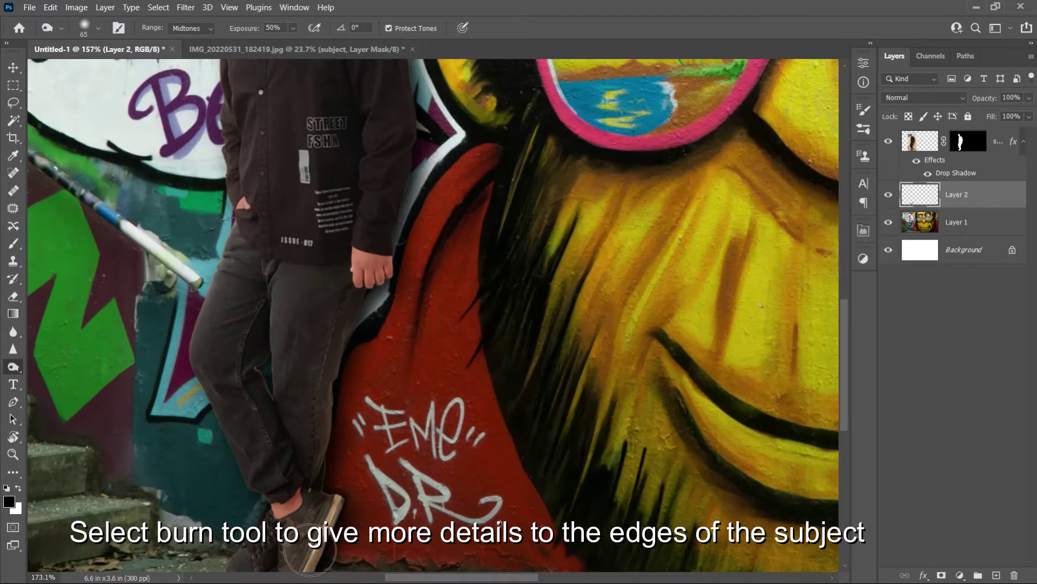
scroll(324, 486, up, 6)
drag(405, 402, 412, 201)
scroll(371, 336, up, 1)
key(bracketleft)
key(bracketleft)
key(bracketleft)
key(bracketleft)
key(bracketleft)
key(bracketleft)
key(bracketleft)
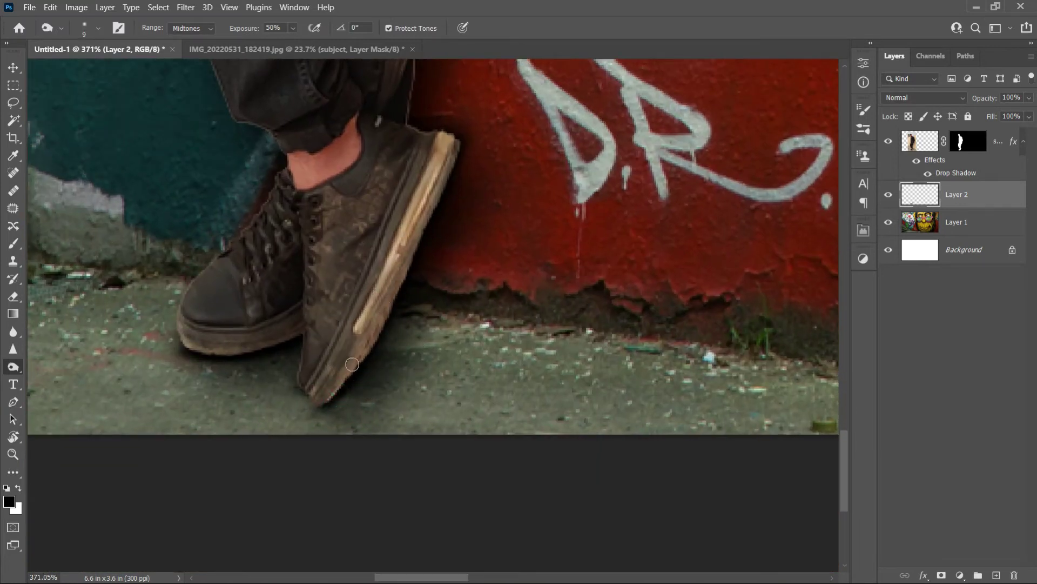
click(910, 142)
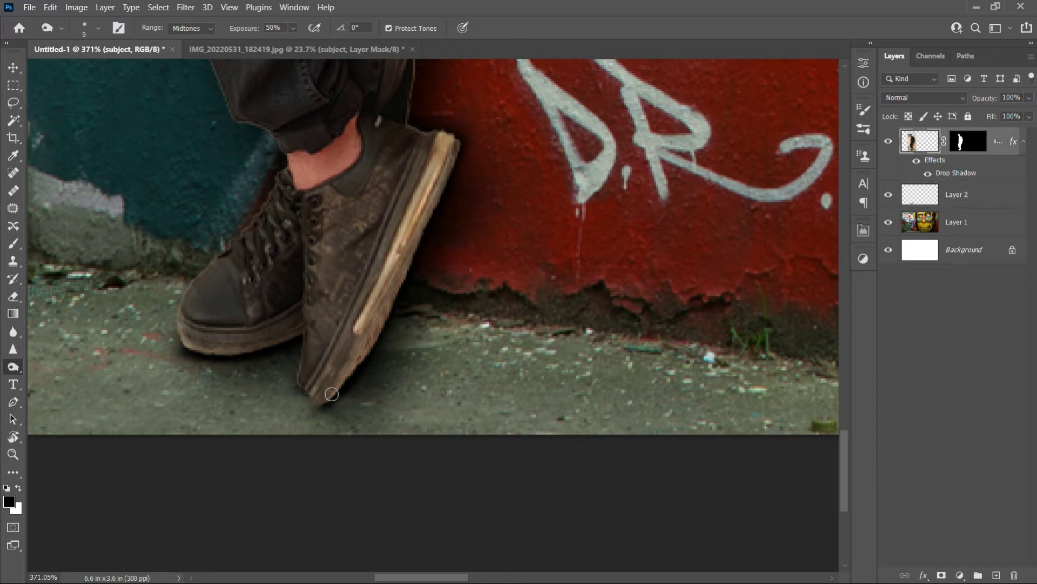
mouse_move(375, 329)
mouse_down()
mouse_move(442, 162)
mouse_move(408, 61)
mouse_up()
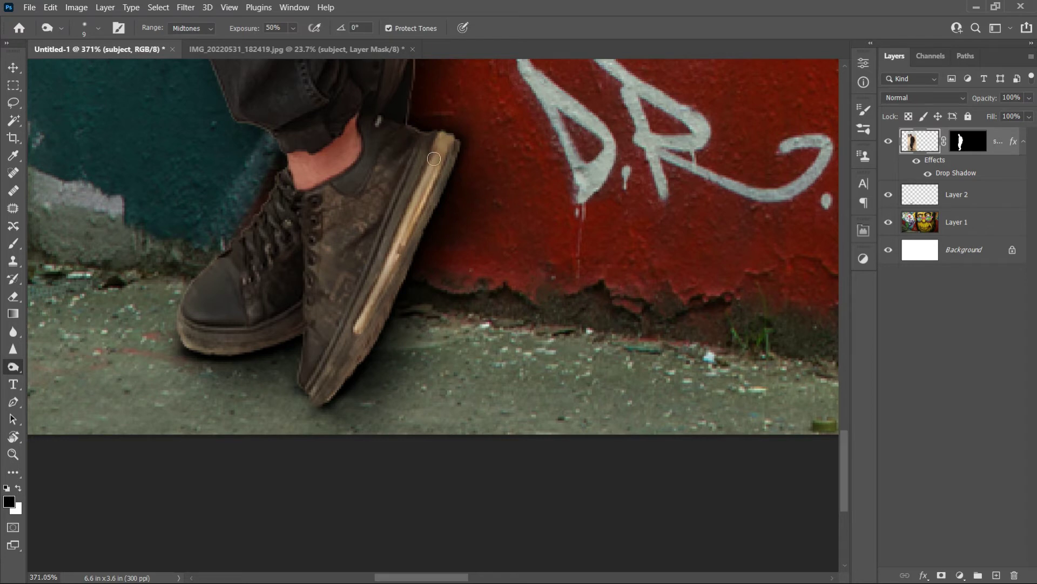
drag(439, 167, 351, 352)
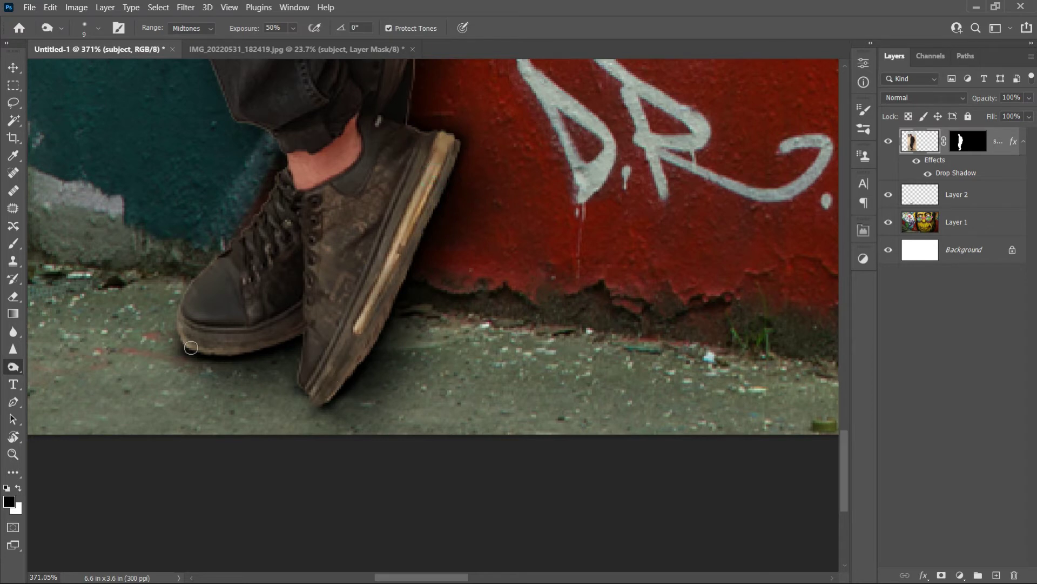
mouse_move(185, 343)
mouse_down()
mouse_move(261, 338)
mouse_move(302, 320)
mouse_up()
drag(243, 351, 280, 339)
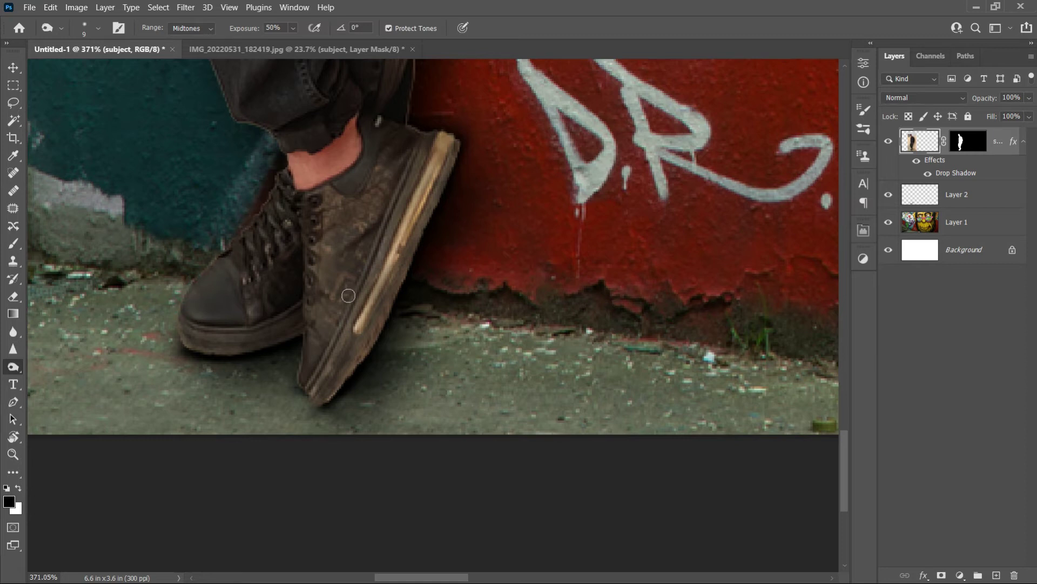
Burn away the light fringes along the sleeve, jaw and neck
scroll(381, 227, up, 5)
scroll(381, 227, right, 5)
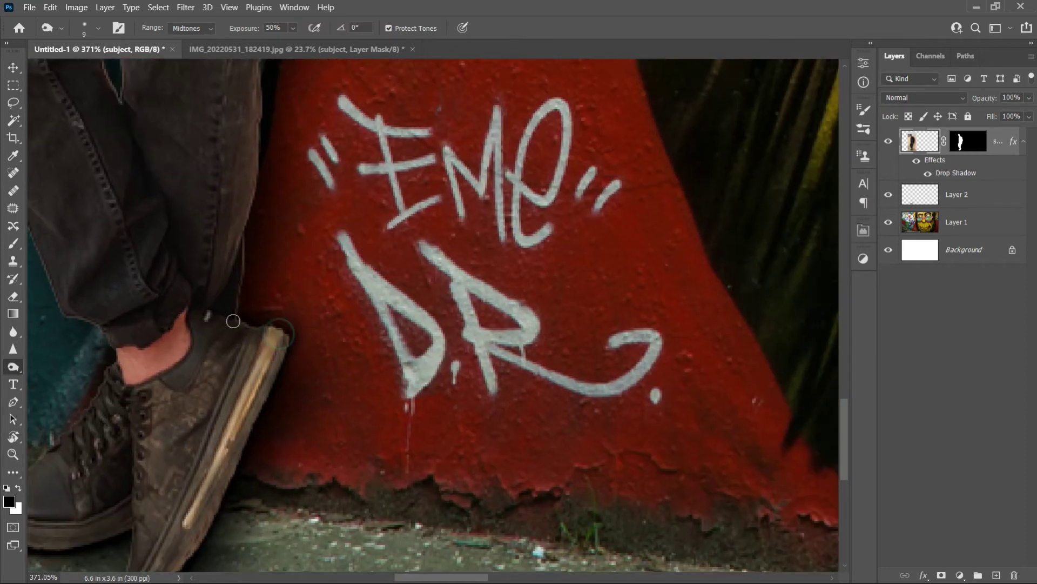
drag(248, 201, 204, 493)
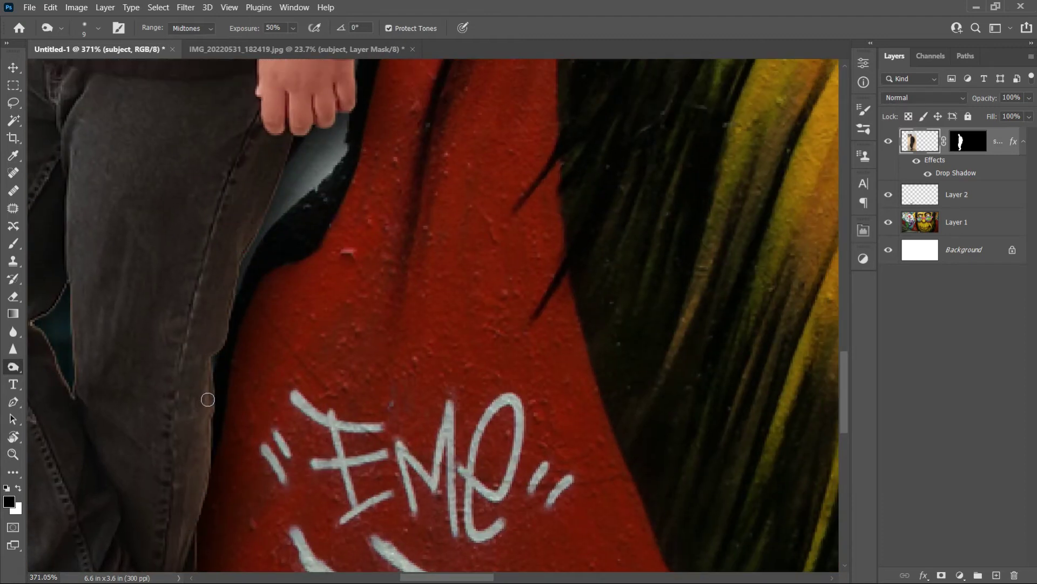
drag(203, 482, 230, 395)
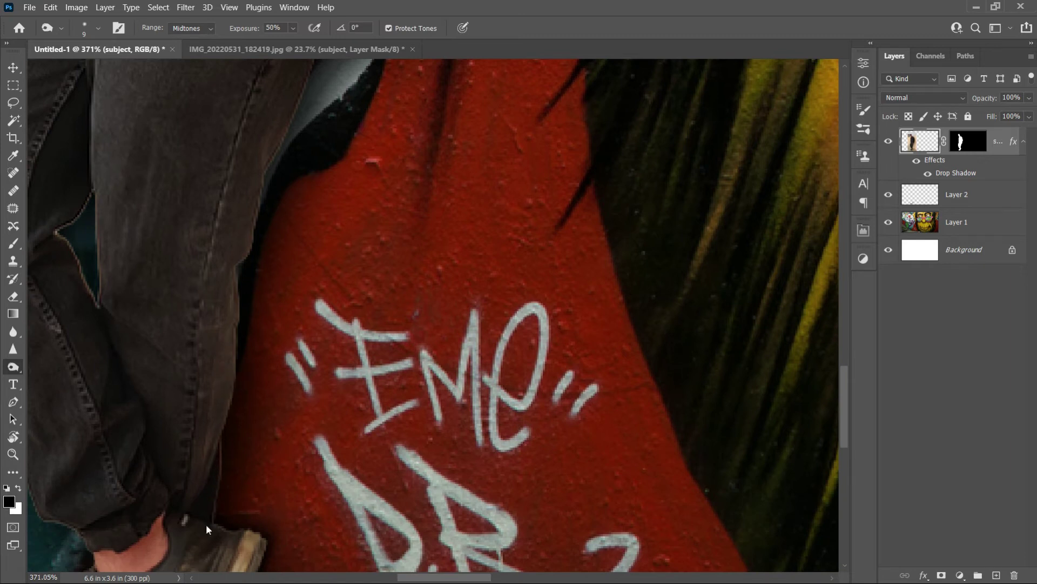
drag(247, 283, 216, 431)
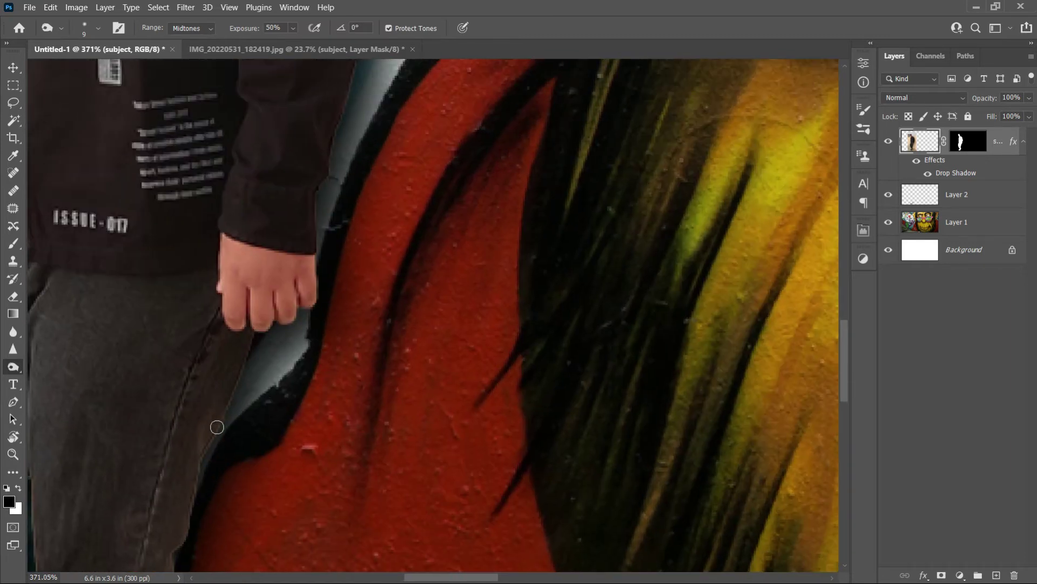
drag(372, 248, 268, 524)
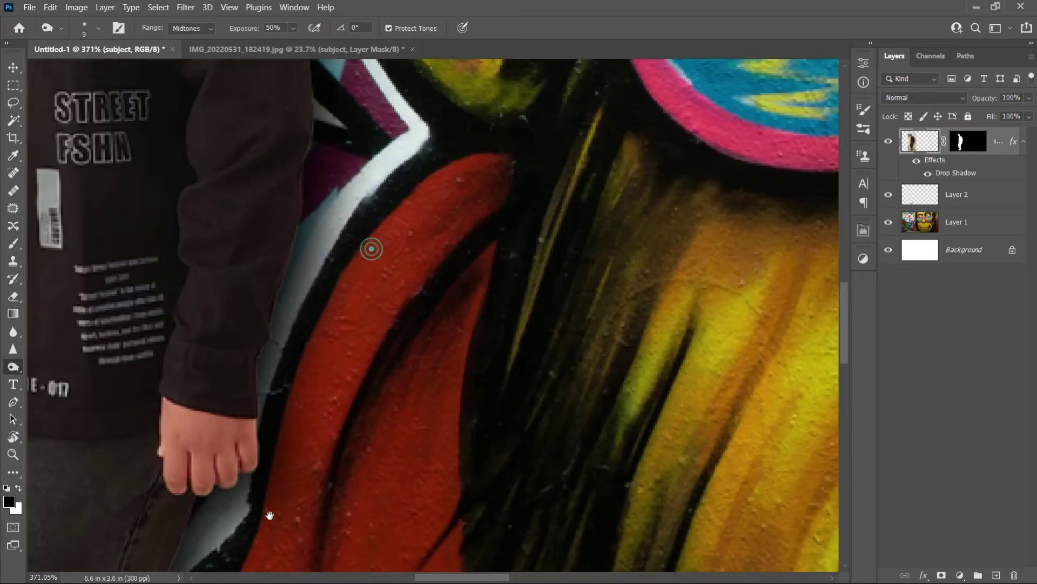
click(263, 255)
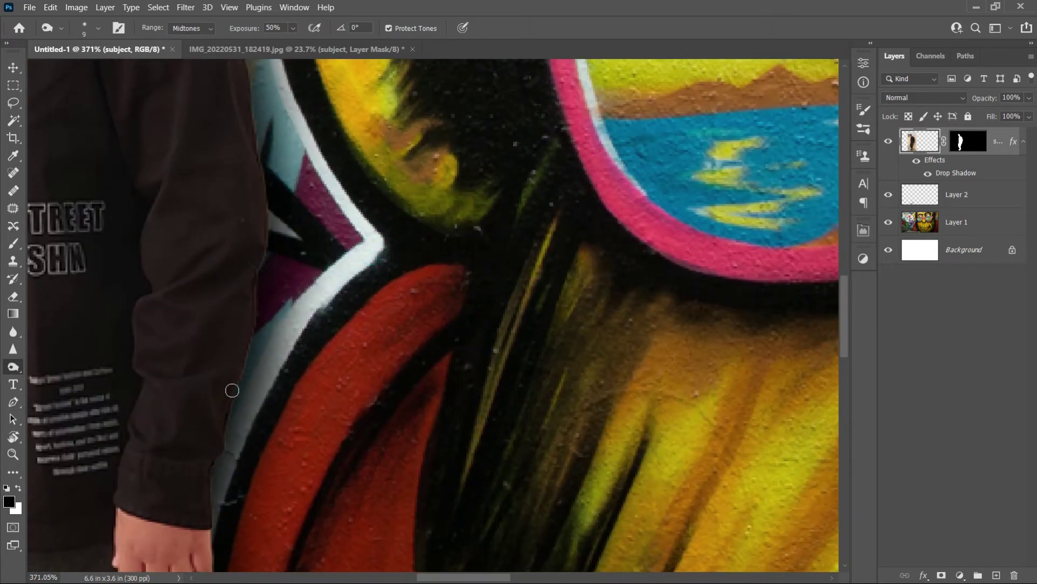
drag(253, 113, 255, 469)
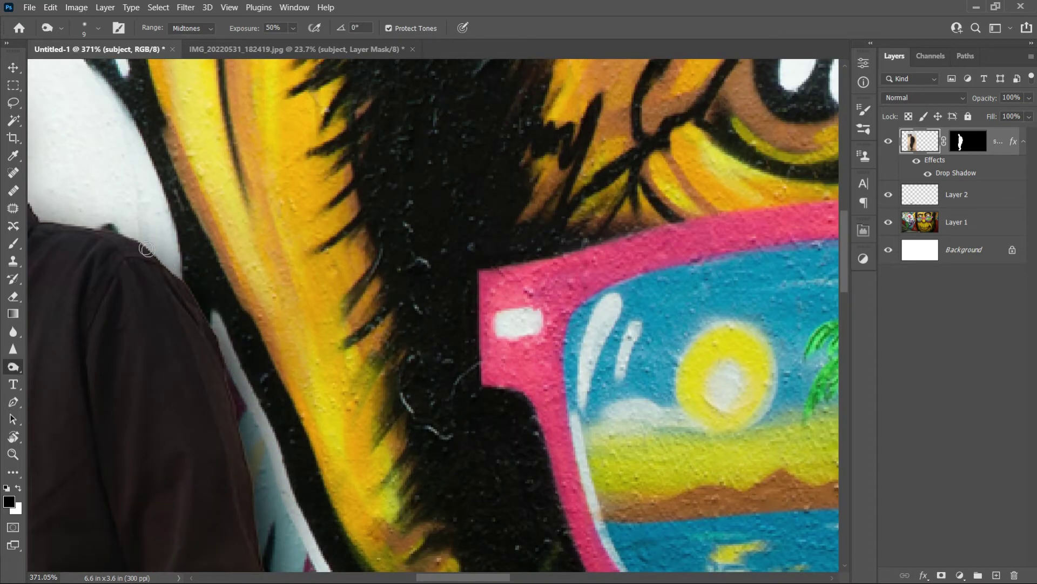
drag(53, 239, 359, 336)
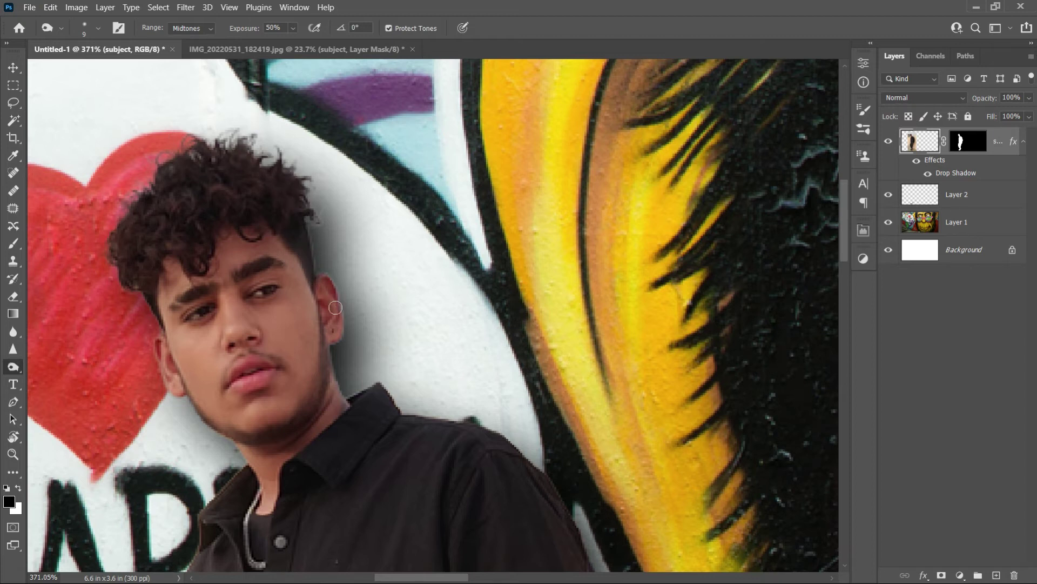
drag(323, 385, 340, 382)
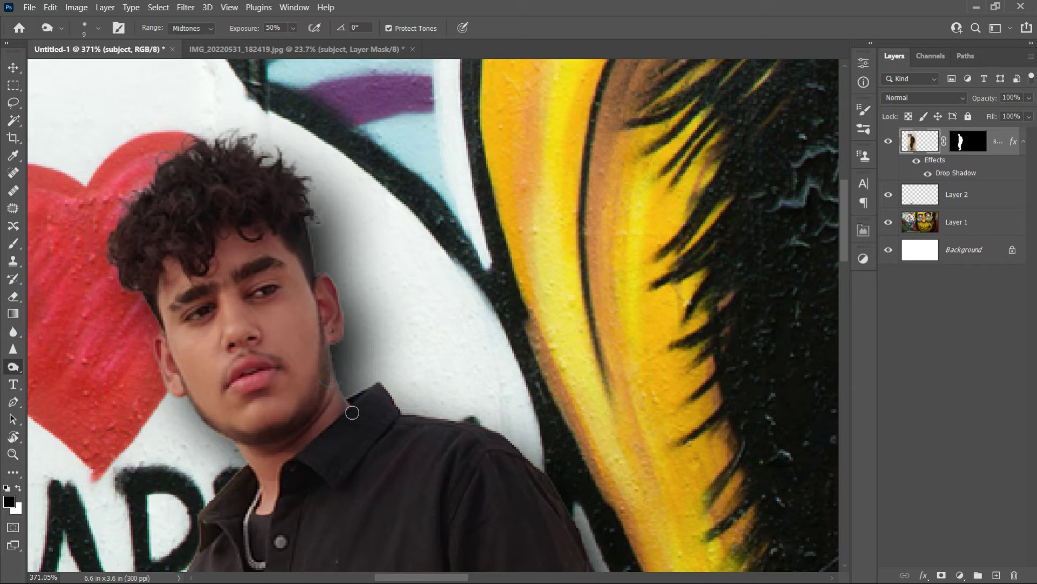
Enlarge the Burn brush to 20 px and darken the gap between the legs
scroll(493, 546, down, 2)
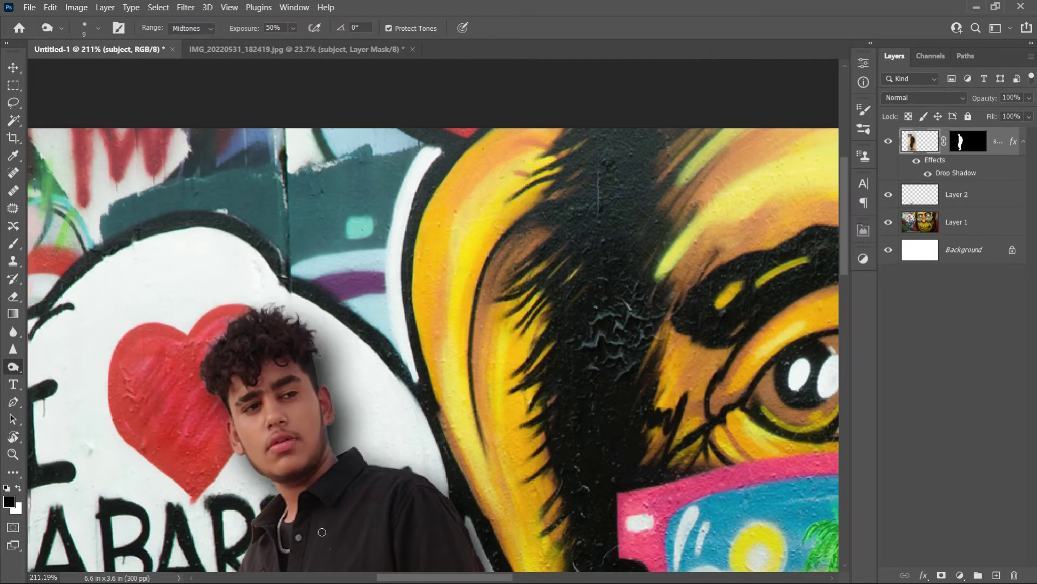
scroll(492, 546, down, 2)
drag(357, 359, 429, 236)
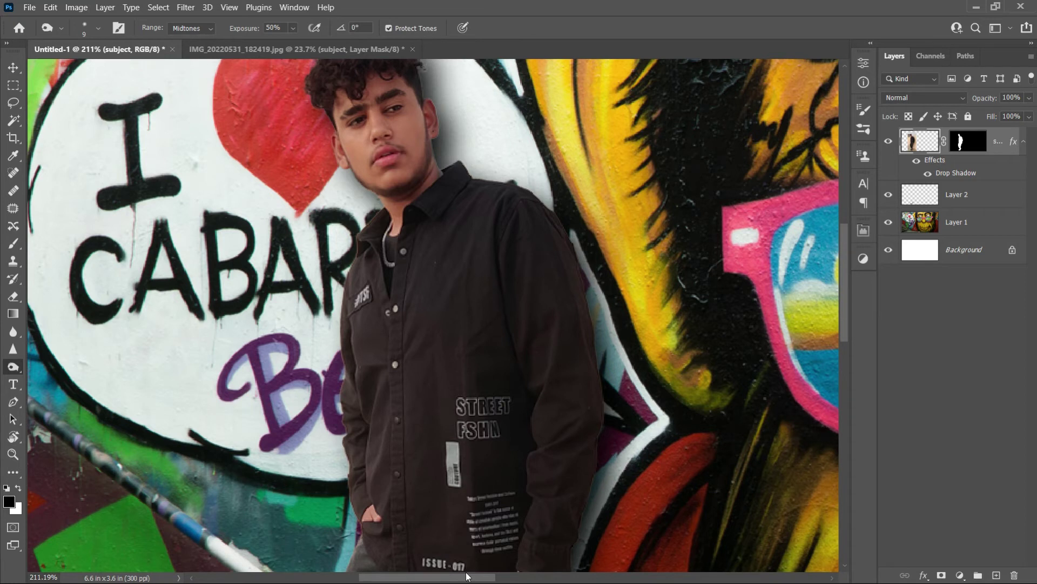
scroll(463, 522, down, 2)
drag(464, 464, 427, 140)
scroll(402, 345, up, 2)
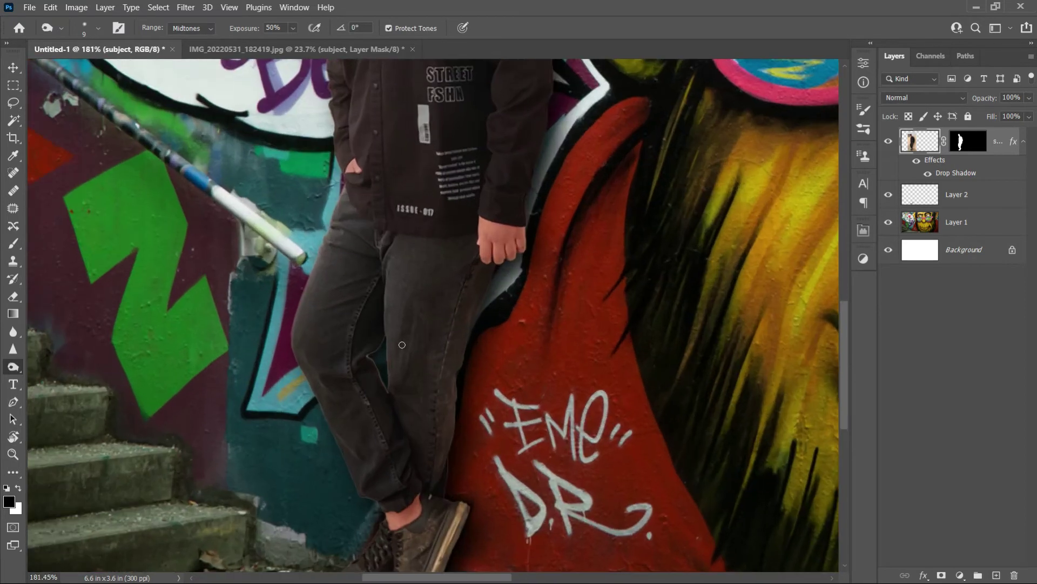
key(bracketright)
key(bracketright)
drag(380, 337, 362, 358)
Raise burn exposure to 74% and darken the inner trouser crease
click(292, 27)
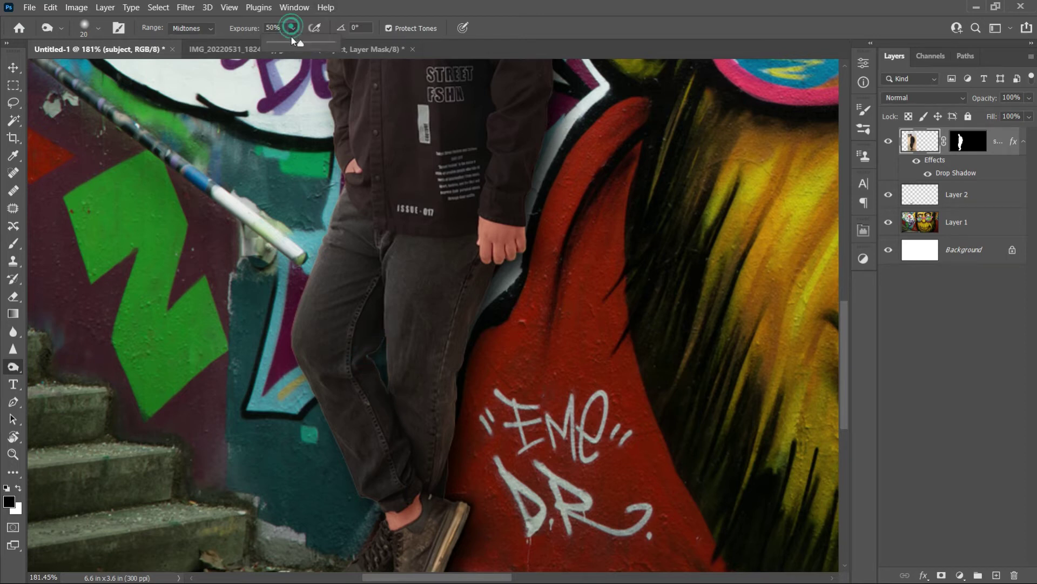
click(374, 358)
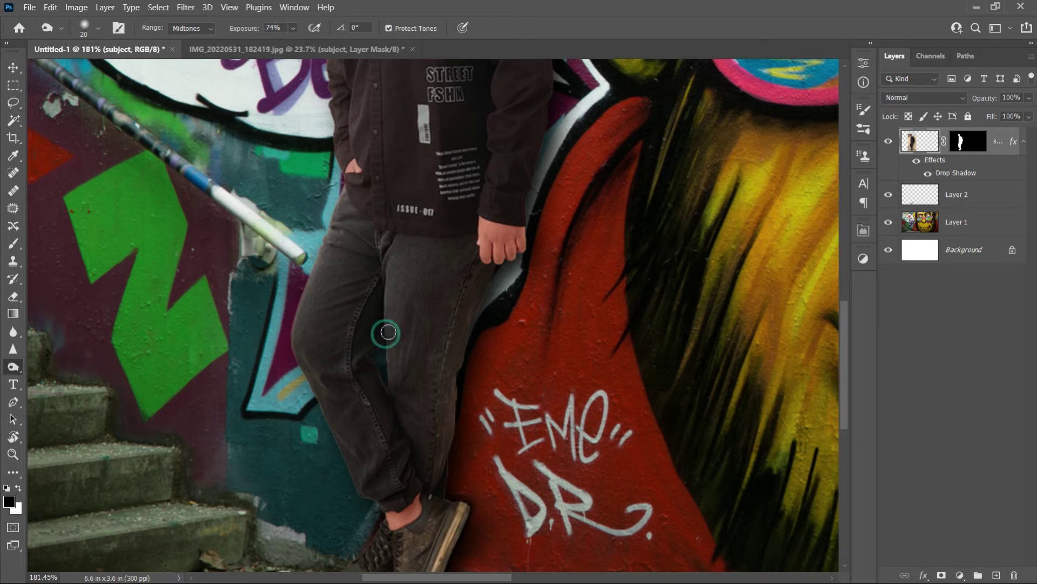
drag(373, 369, 392, 417)
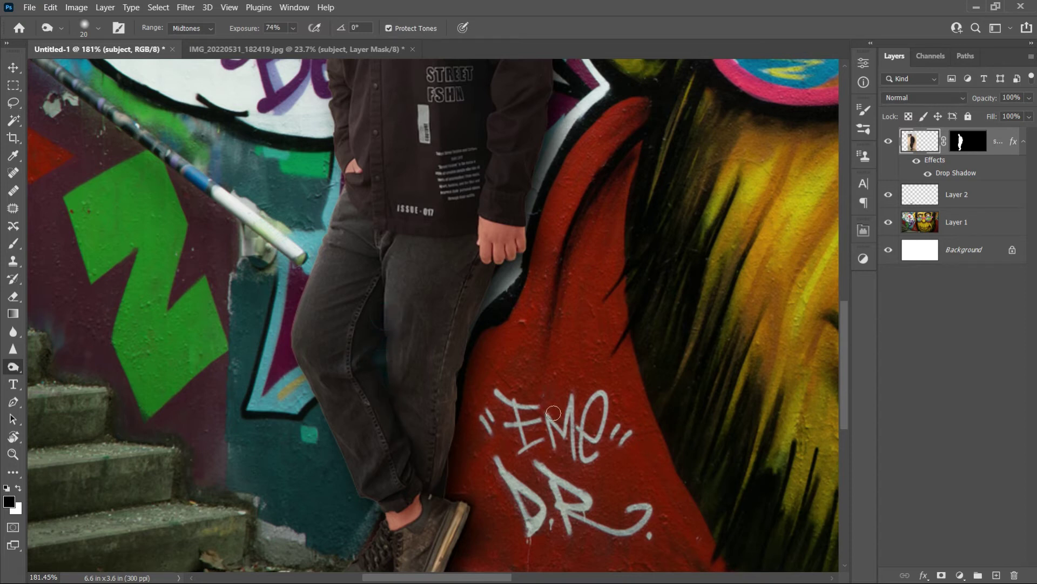
scroll(546, 417, down, 3)
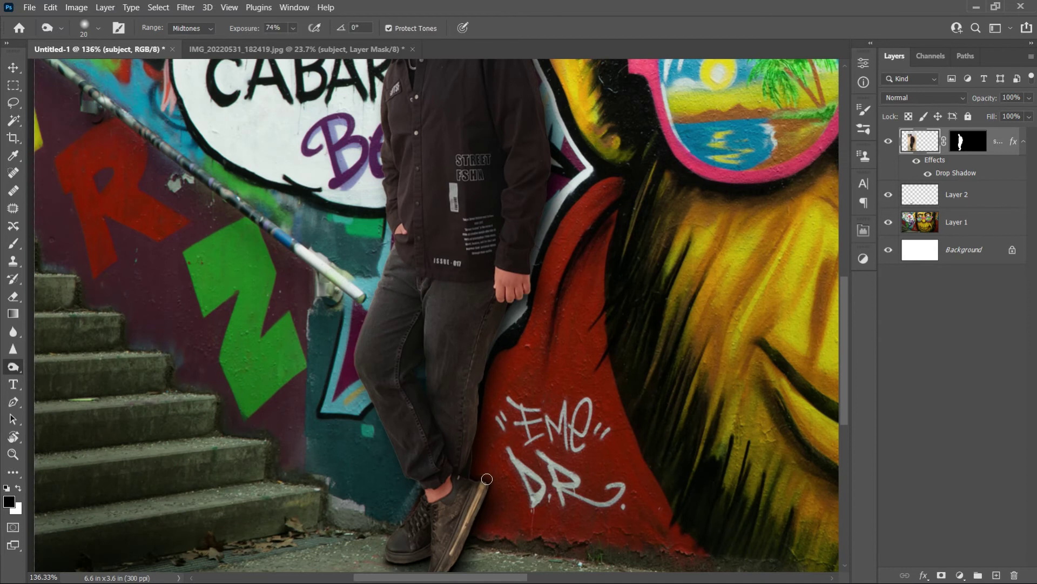
scroll(488, 479, down, 3)
scroll(508, 470, down, 2)
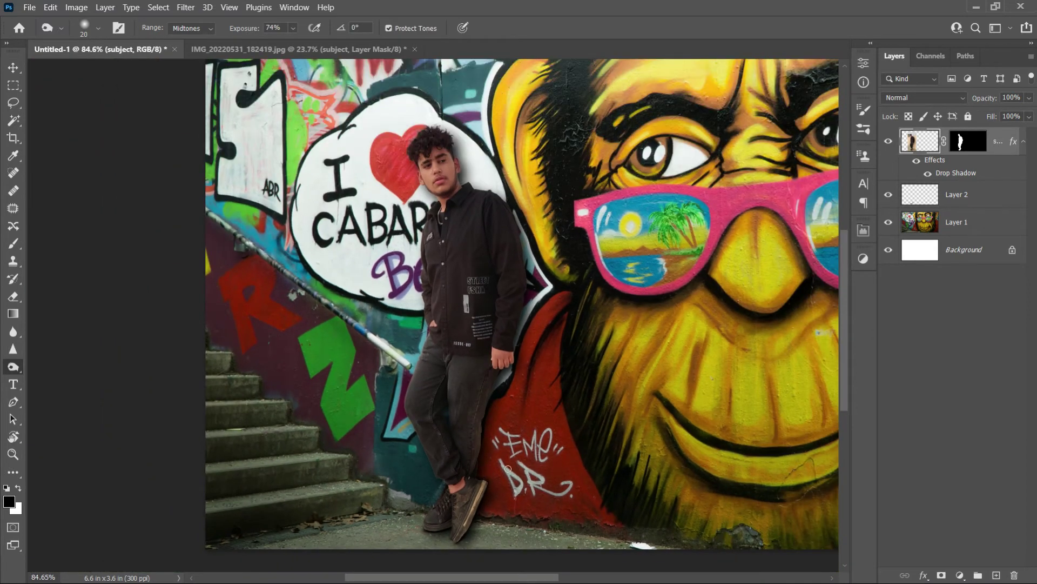
scroll(534, 457, up, 1)
drag(402, 467, 358, 459)
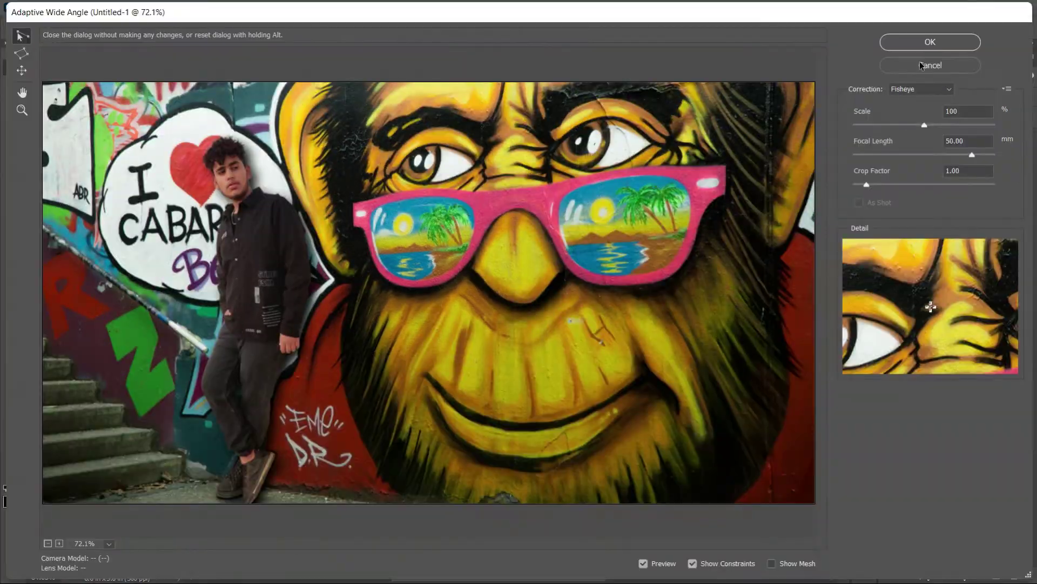
Apply the 'with out green' preset in the Camera Raw Filter
click(186, 7)
click(215, 97)
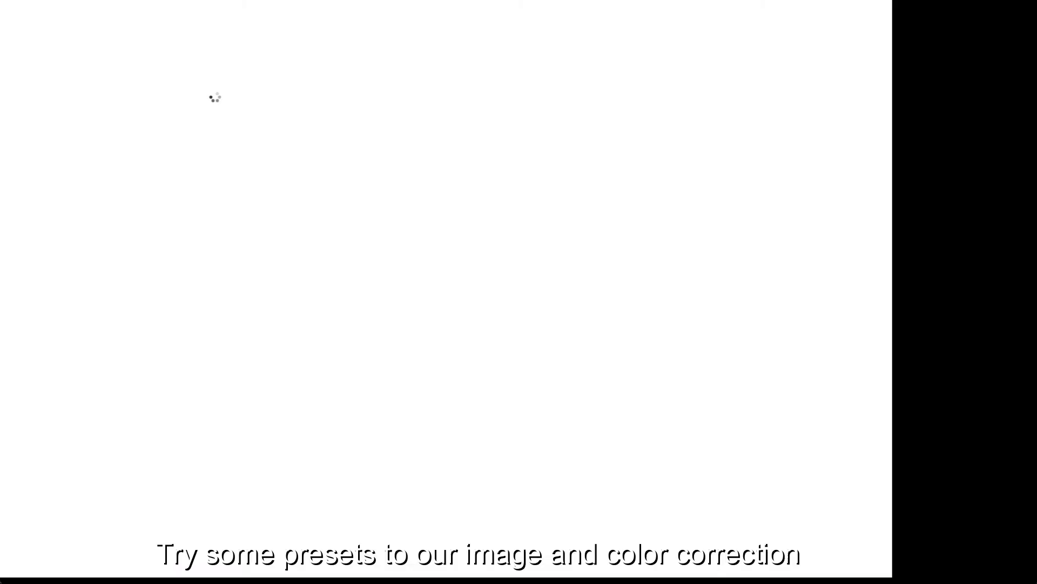
click(1028, 106)
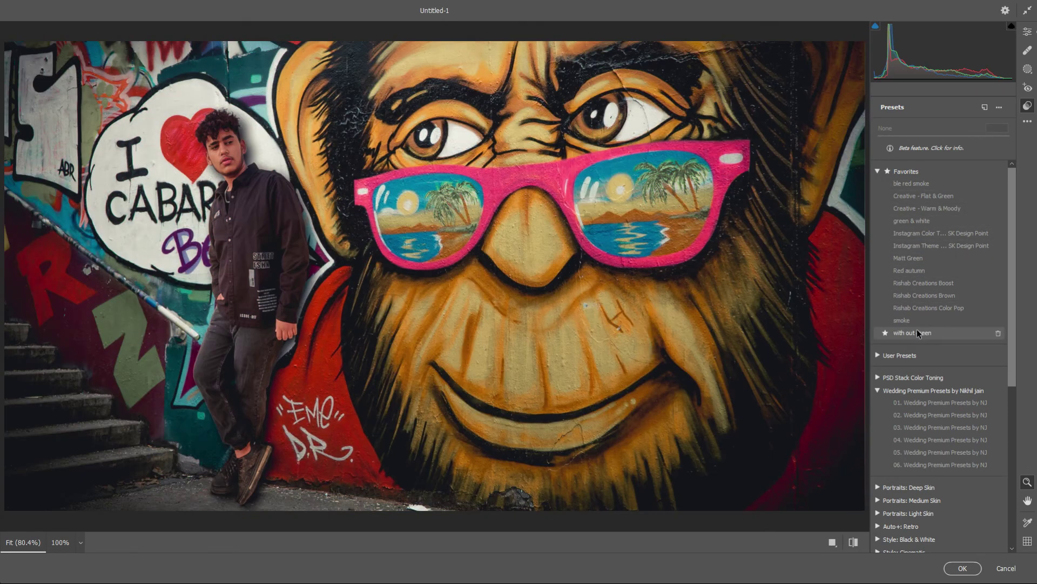
click(917, 332)
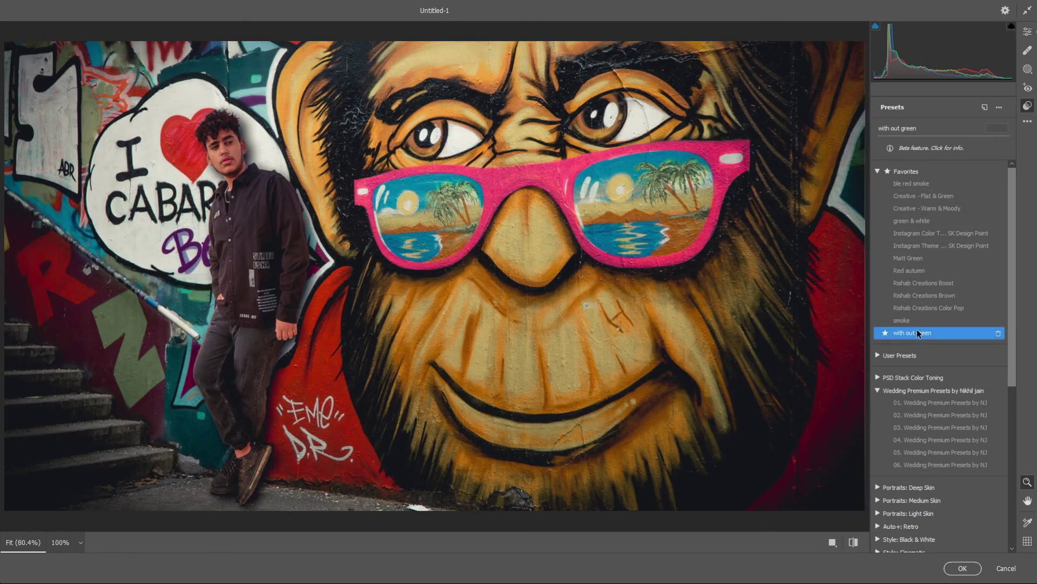
click(1028, 33)
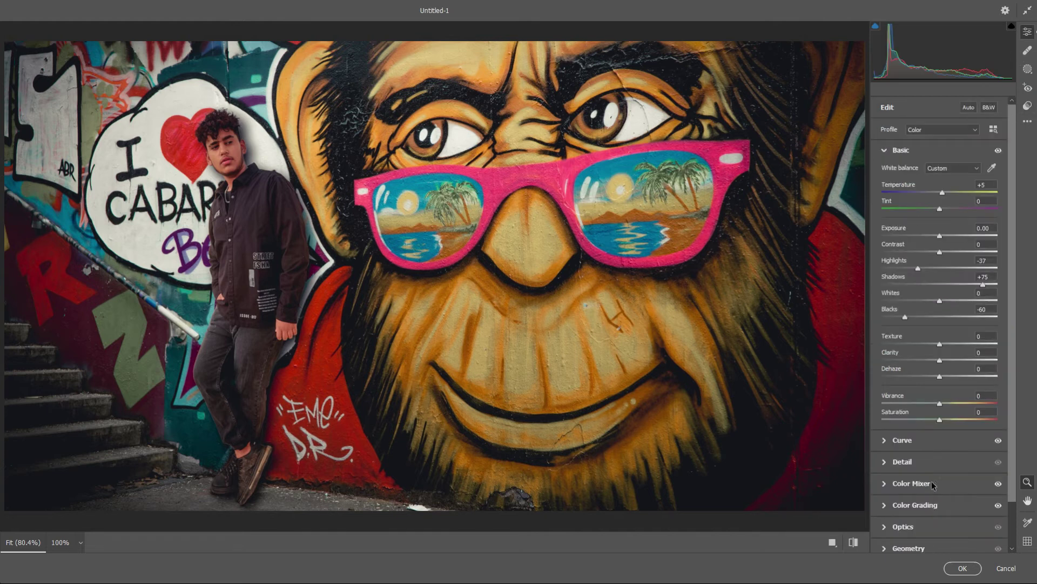
Darken the vignette, brighten highlights, set Shadows to +64 and deepen the blacks
scroll(940, 324, down, 3)
click(904, 517)
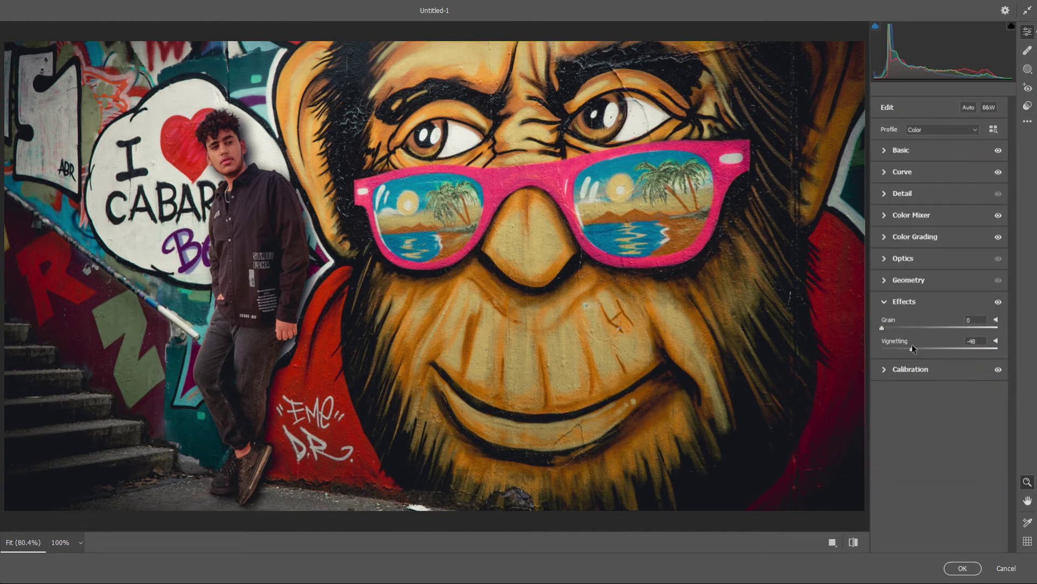
drag(909, 349, 907, 351)
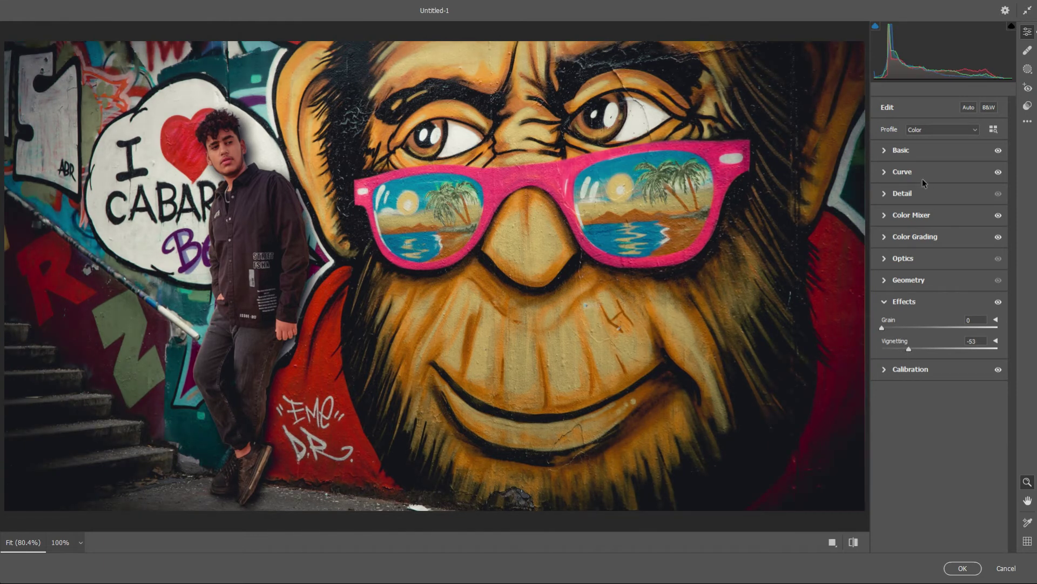
click(886, 156)
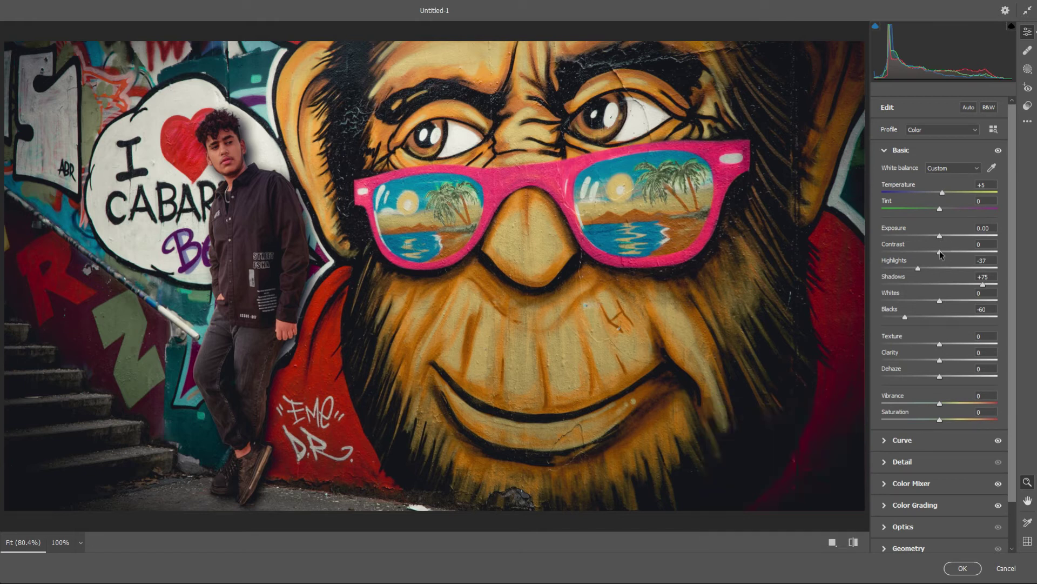
drag(919, 267, 941, 269)
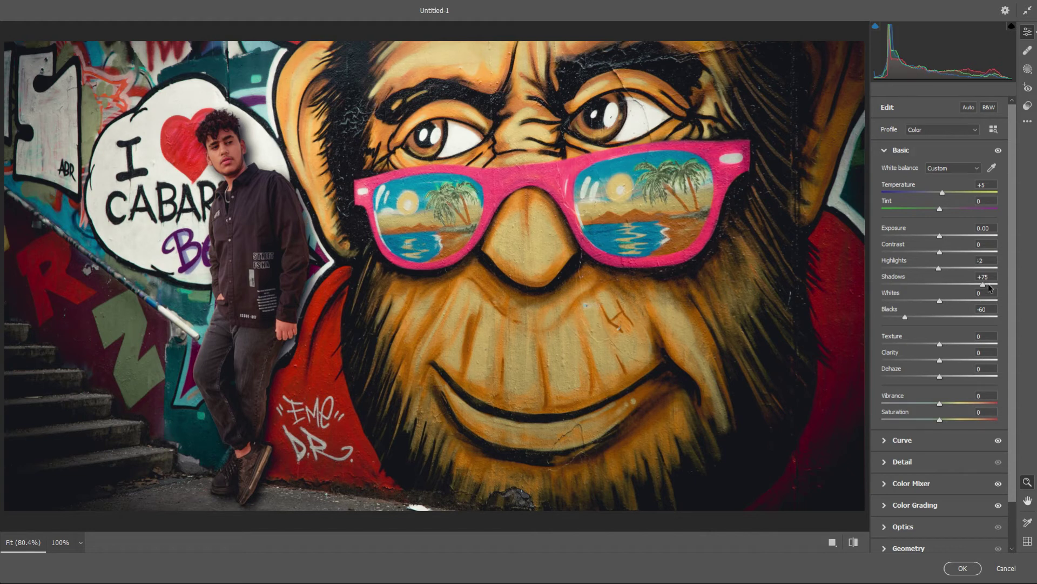
mouse_move(986, 286)
mouse_down()
mouse_move(999, 287)
mouse_move(978, 287)
mouse_up()
drag(907, 317, 903, 318)
Lower Vibrance to -30 and Saturation to -6, and set Contrast to +8
click(853, 541)
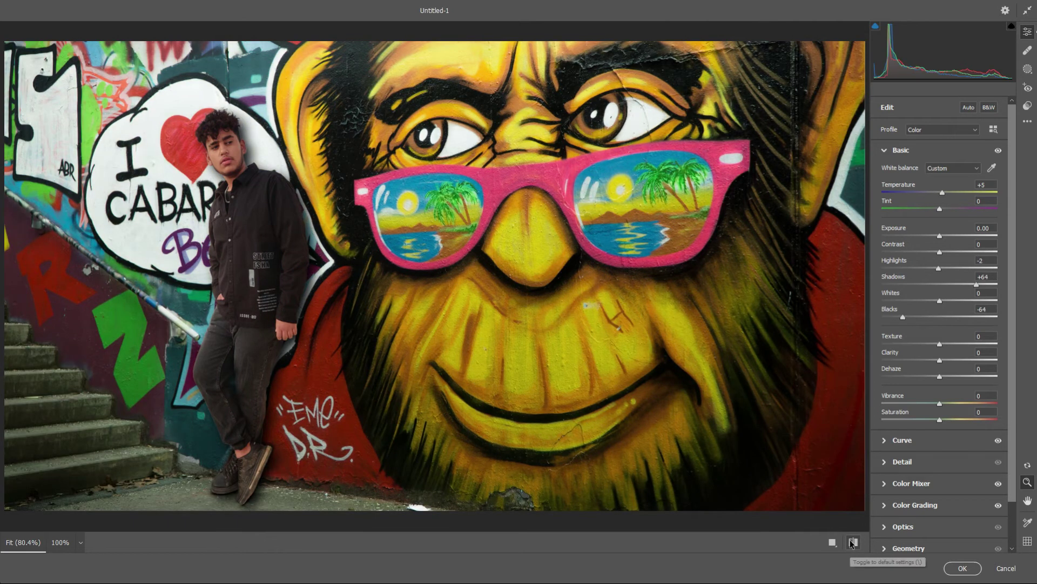
drag(934, 409, 921, 410)
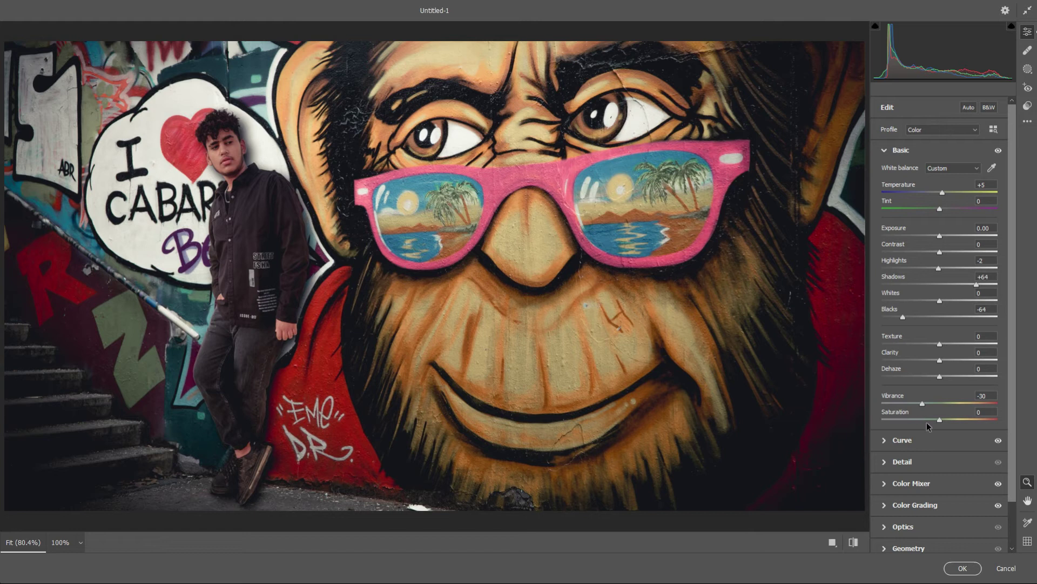
drag(940, 419, 935, 419)
drag(952, 253, 954, 252)
drag(947, 251, 944, 253)
Set Blacks to -67 and Clarity to +18, comparing graded and ungraded previews
drag(905, 319, 910, 319)
mouse_move(940, 361)
mouse_down()
mouse_move(957, 360)
mouse_move(949, 359)
mouse_up()
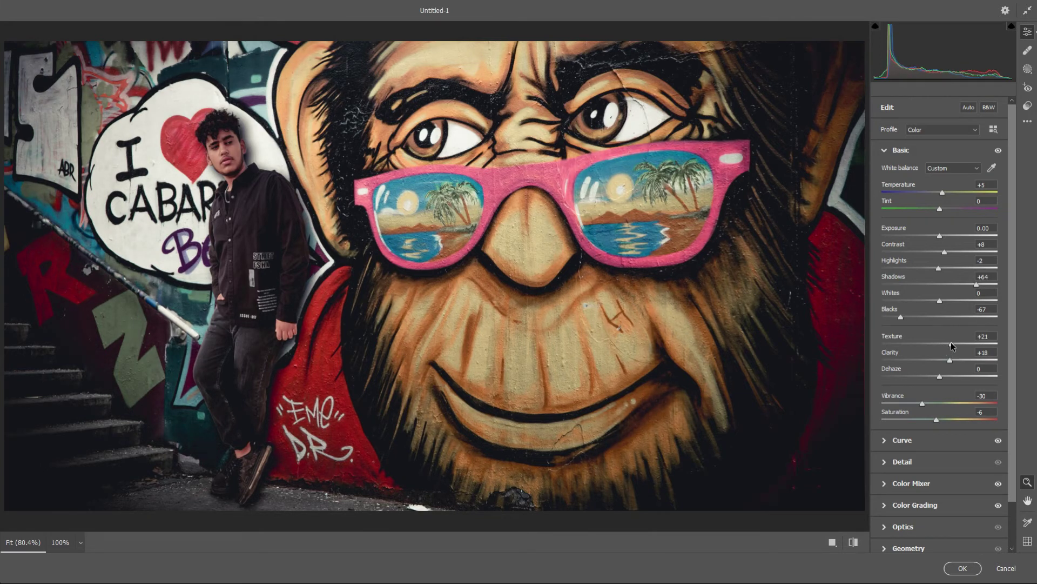
click(854, 542)
click(854, 542)
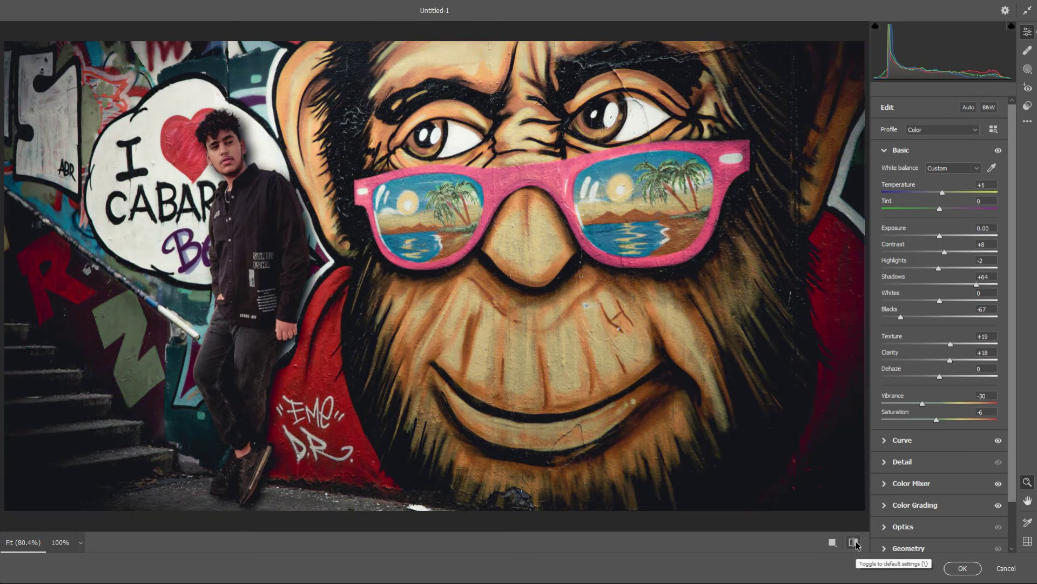
Commit the Camera Raw grade to Layer 3 and apply Filter > Sharpen > Sharpen
click(964, 568)
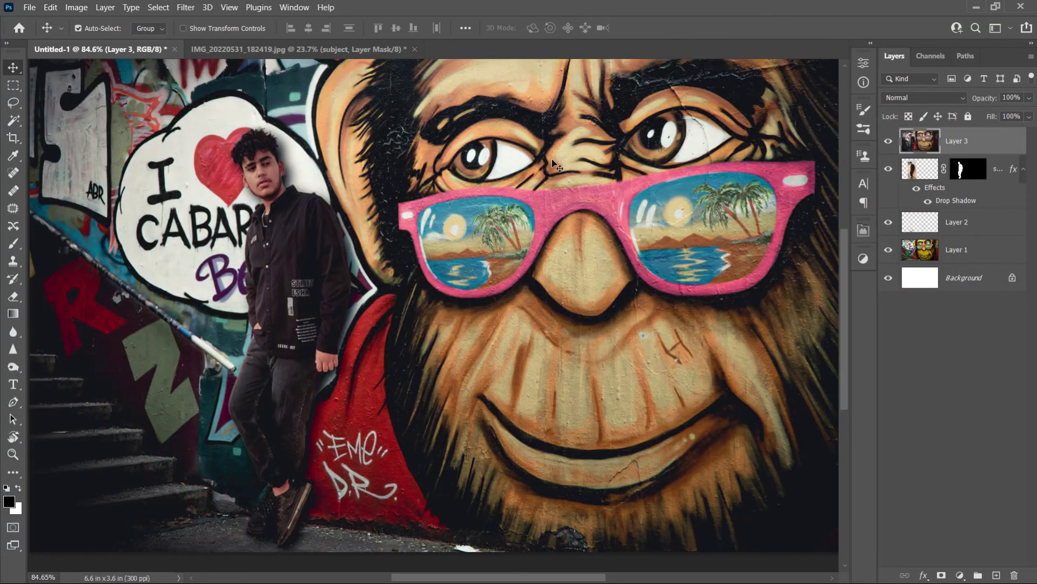
scroll(357, 305, down, 2)
scroll(357, 301, up, 2)
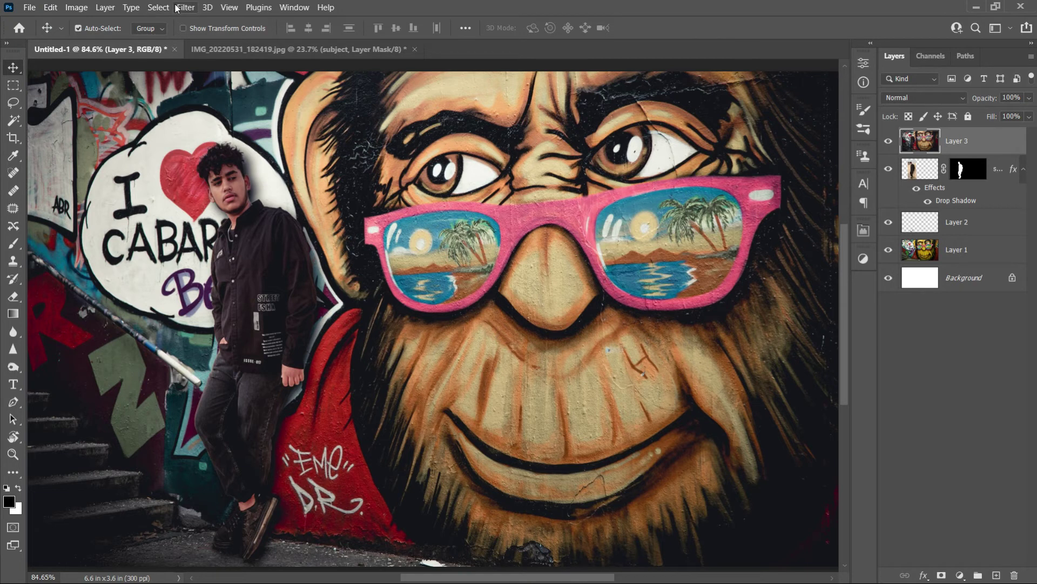
click(179, 8)
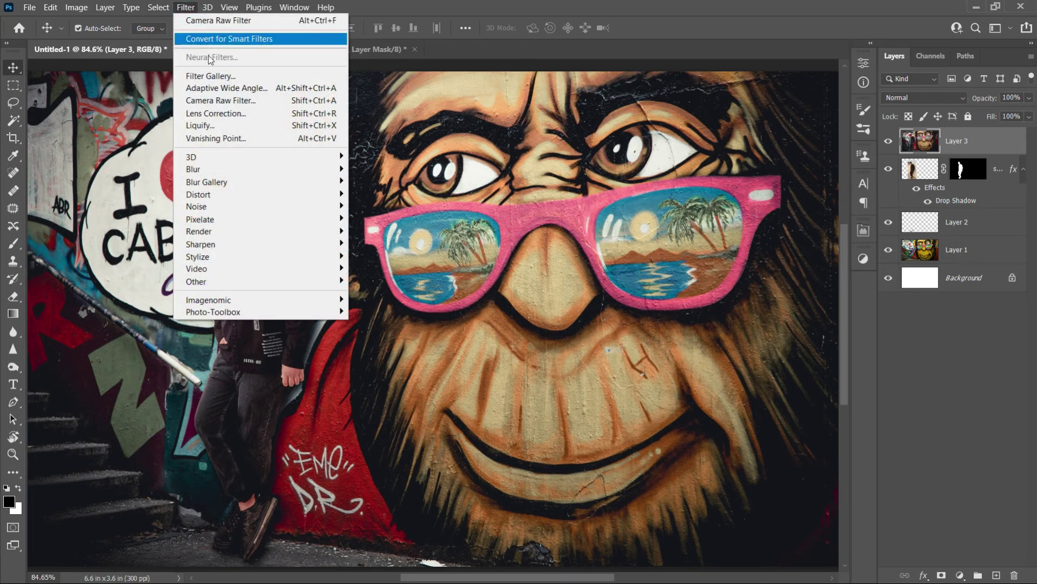
mouse_move(200, 244)
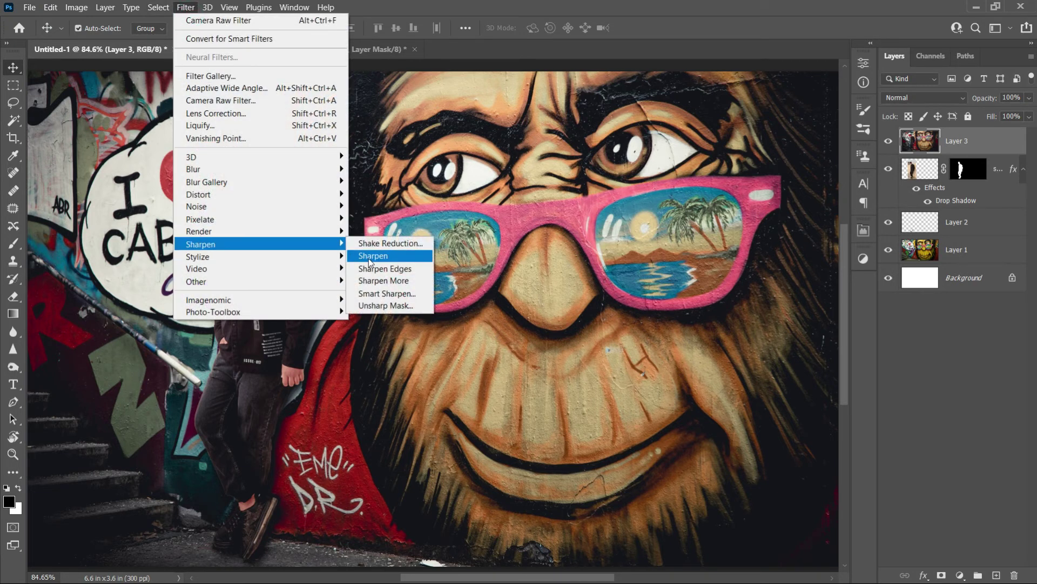
click(371, 262)
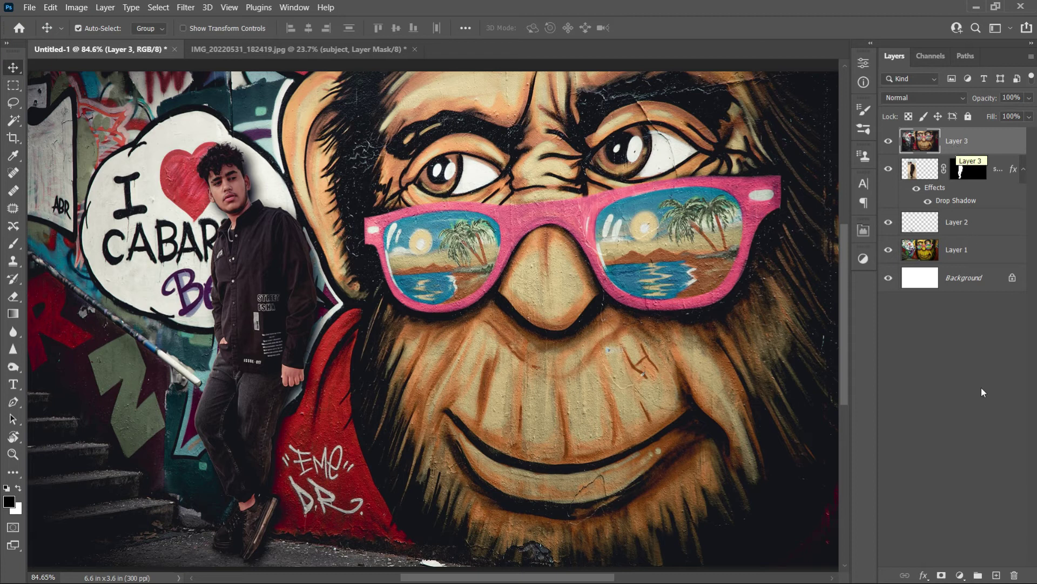
Add a Gradient Fill layer with its angle set to 0
click(960, 575)
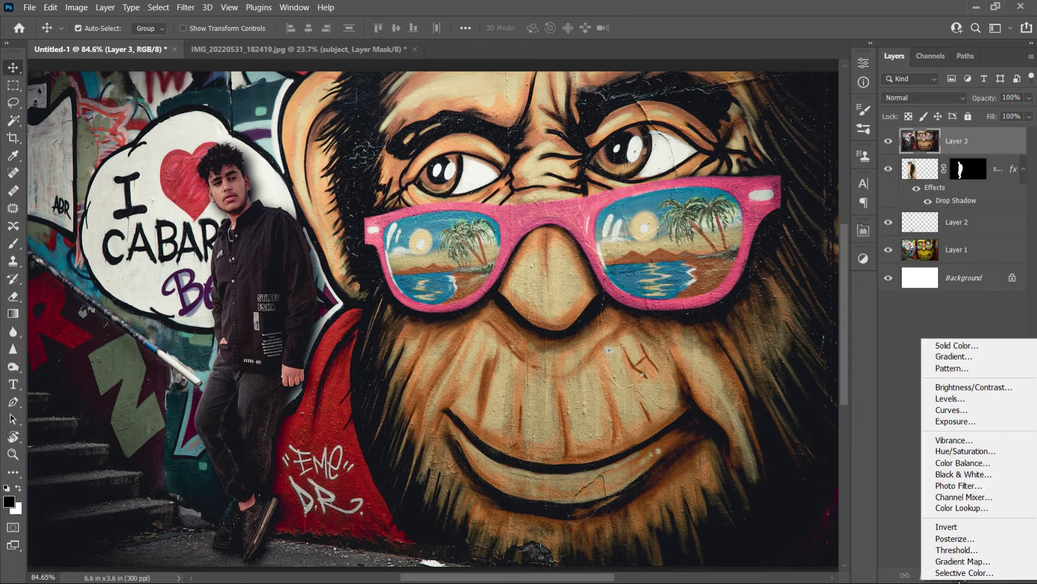
click(959, 357)
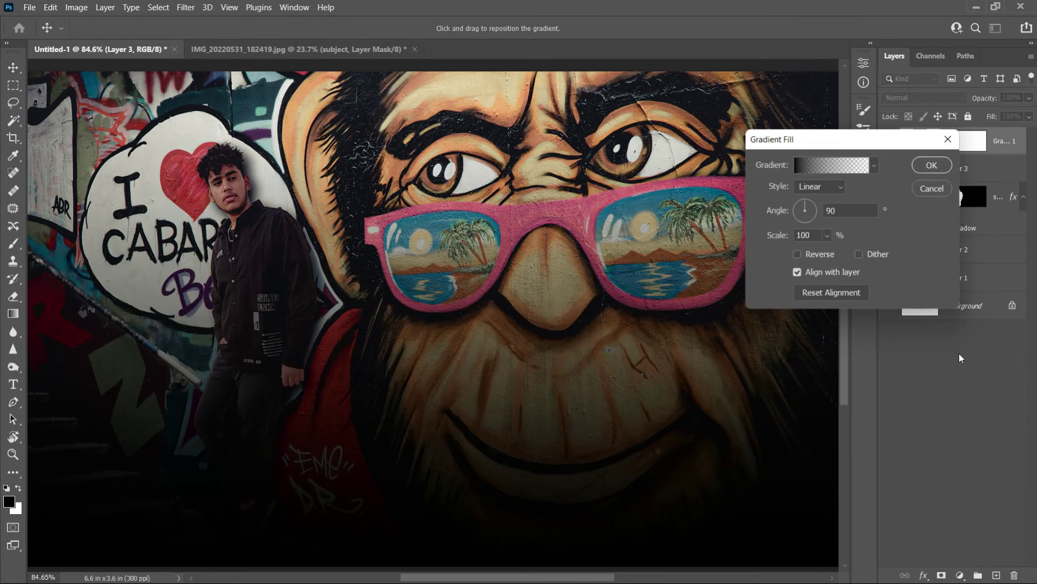
click(848, 166)
click(985, 122)
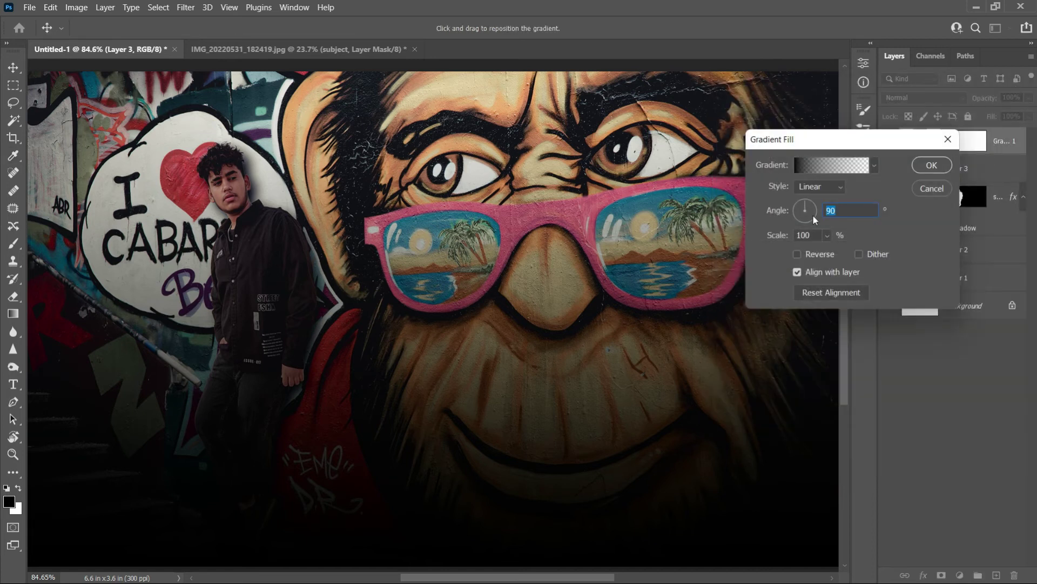
text(0)
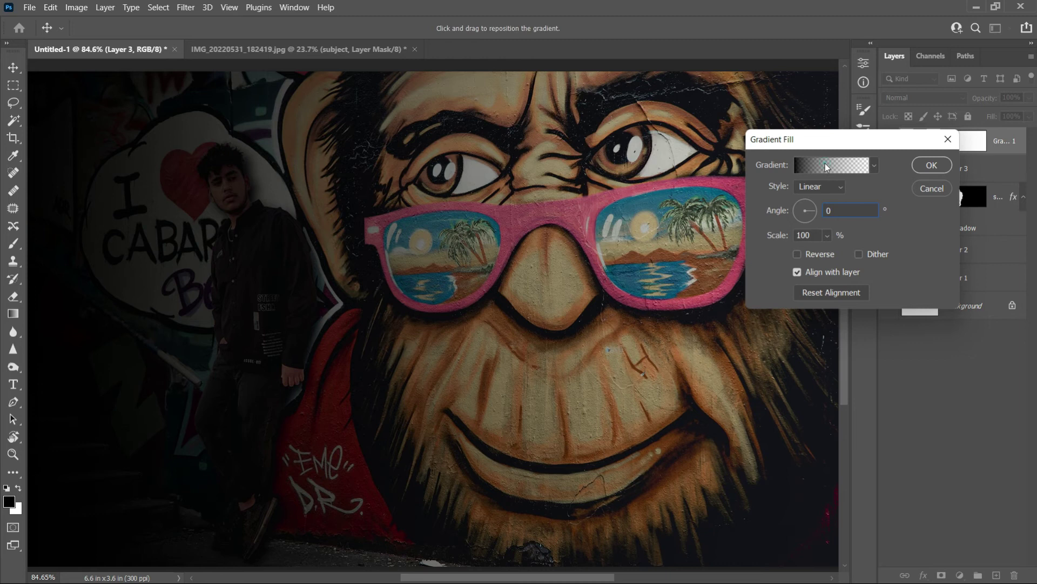
Recolour the gradient's left stop to ffe49d and confirm the fill layer
click(830, 164)
click(729, 341)
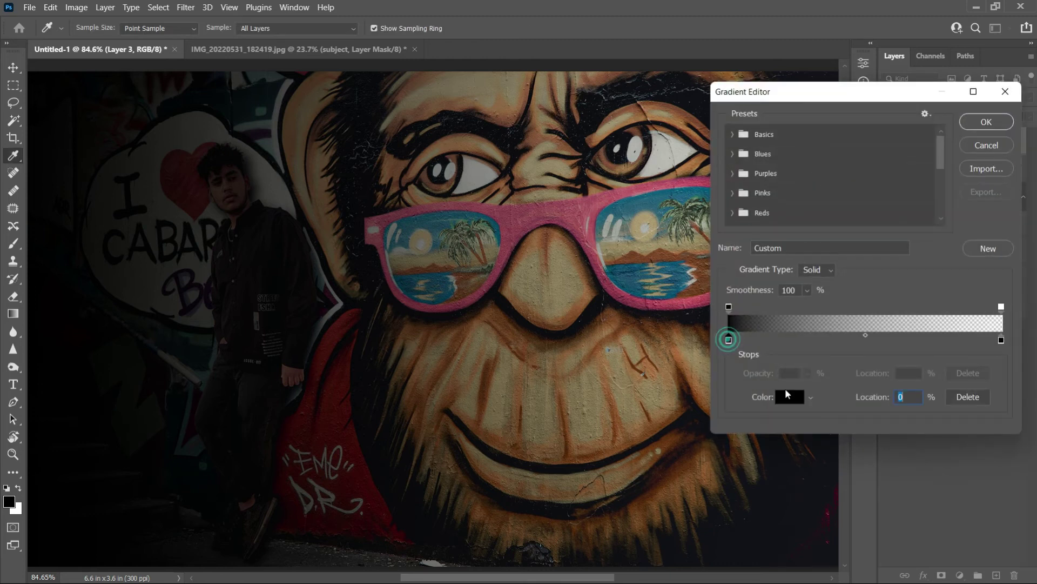
click(789, 397)
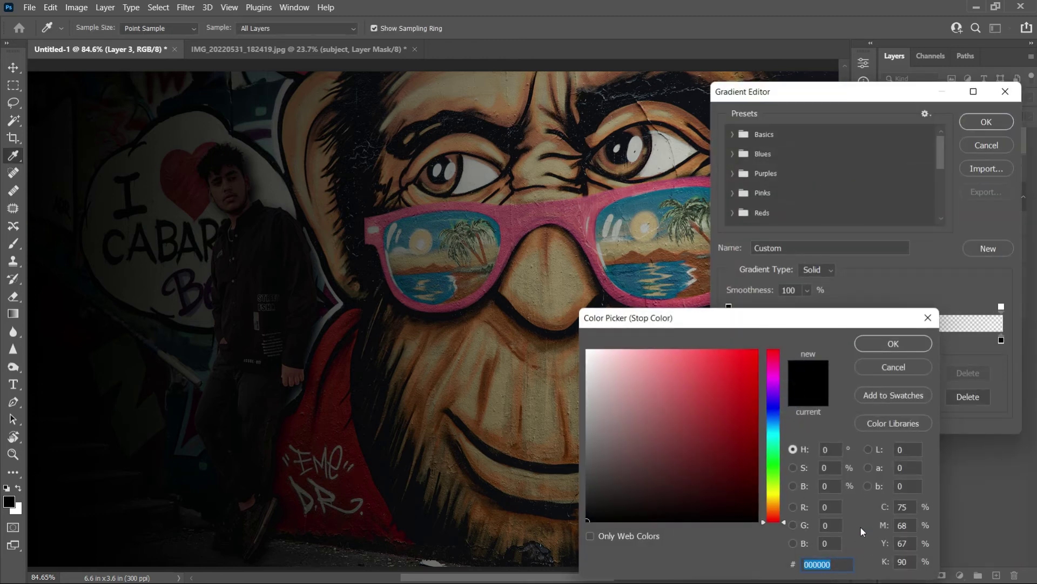
text(ffe49d)
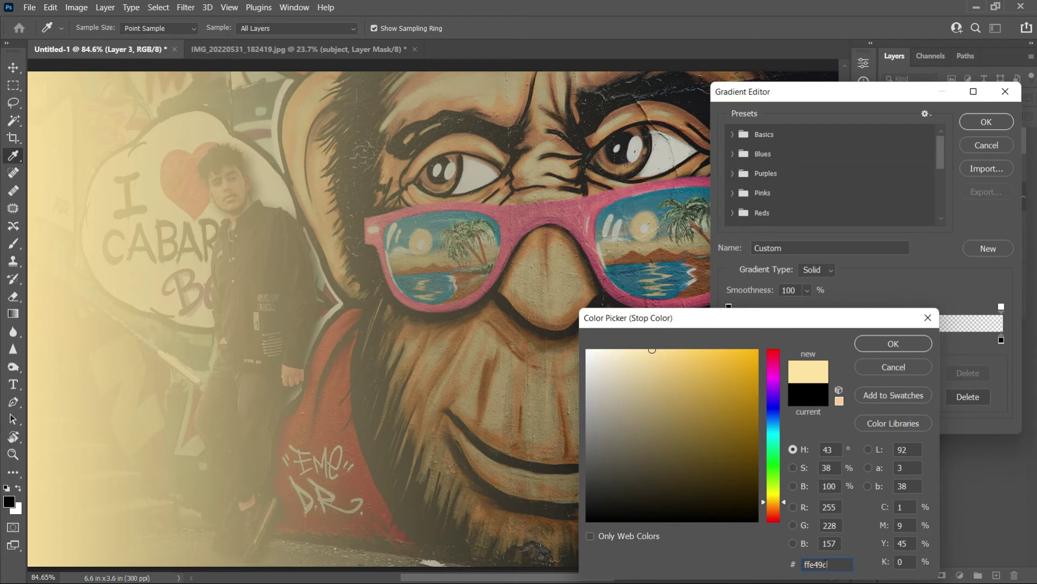
click(872, 338)
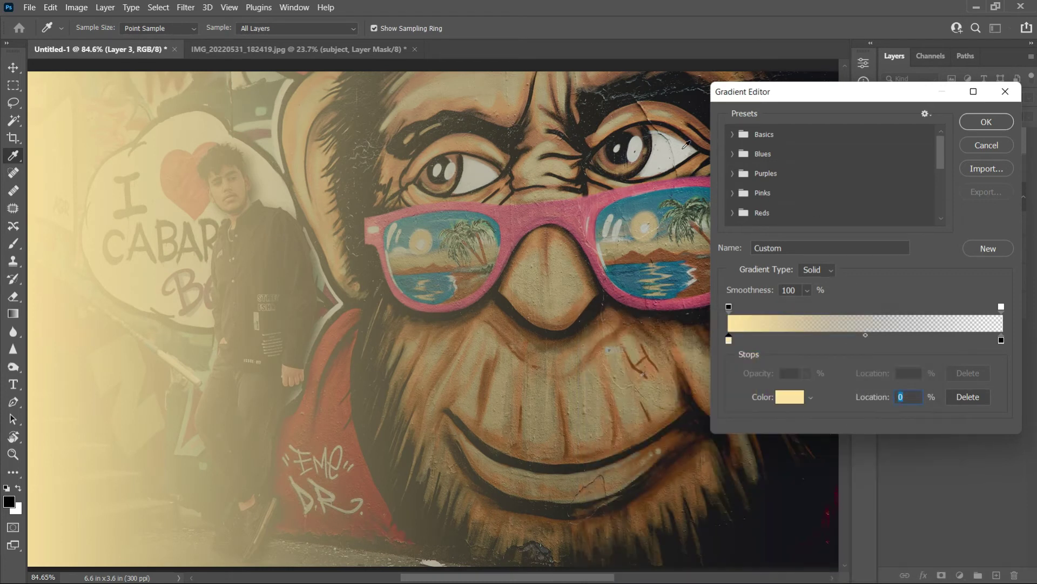
click(1004, 121)
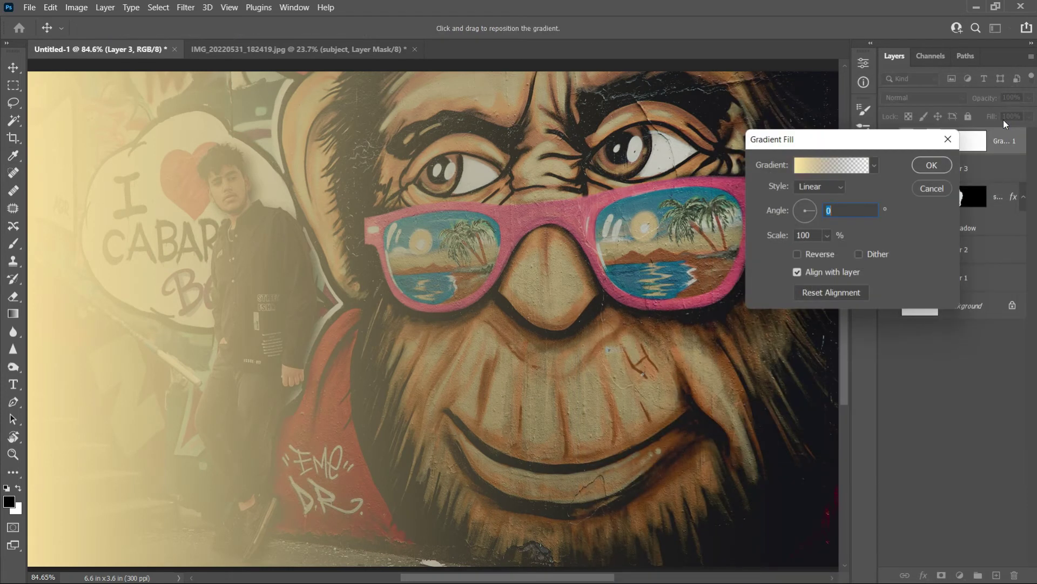
click(932, 165)
click(911, 99)
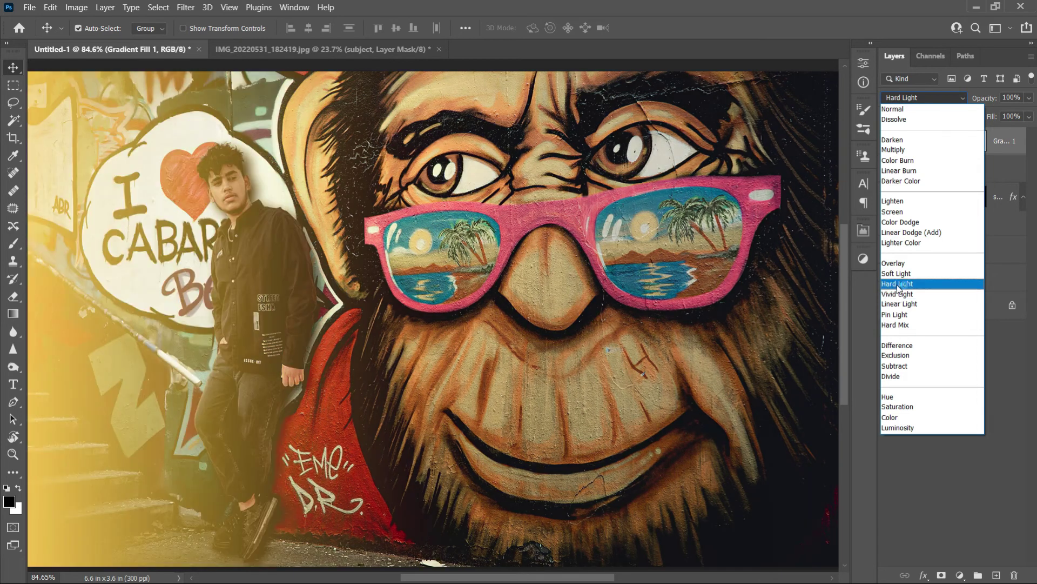
Set Gradient Fill 1 to Hard Light blend mode with 57% opacity
click(898, 287)
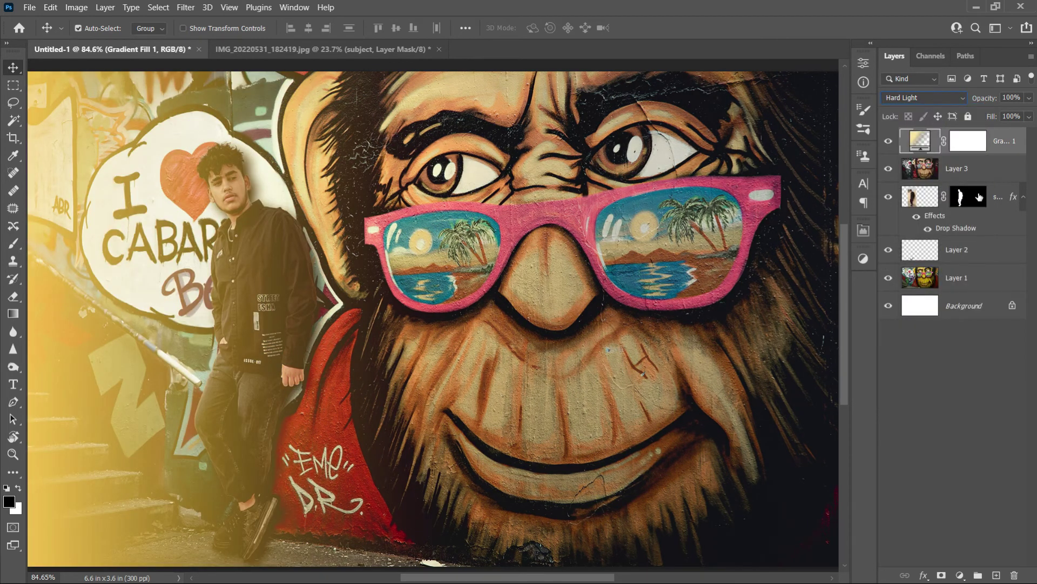
click(1029, 98)
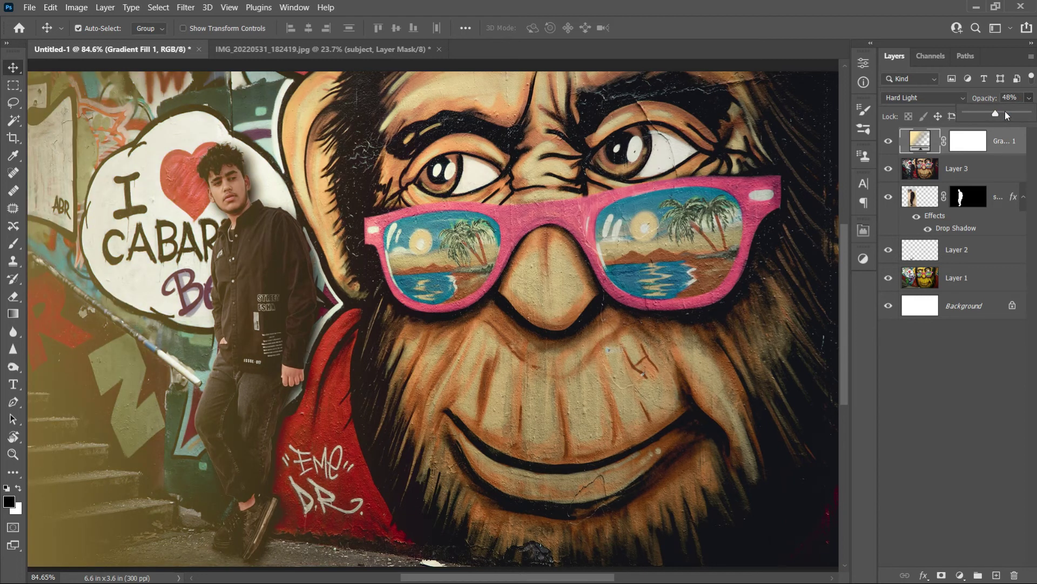
click(1006, 112)
drag(1004, 113, 1002, 114)
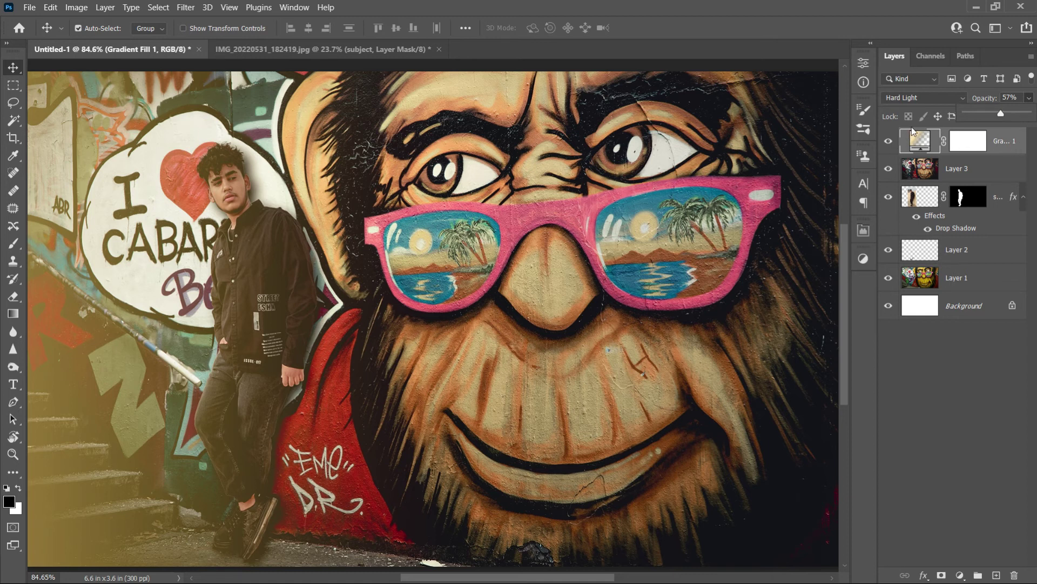
click(1028, 98)
scroll(472, 319, down, 1)
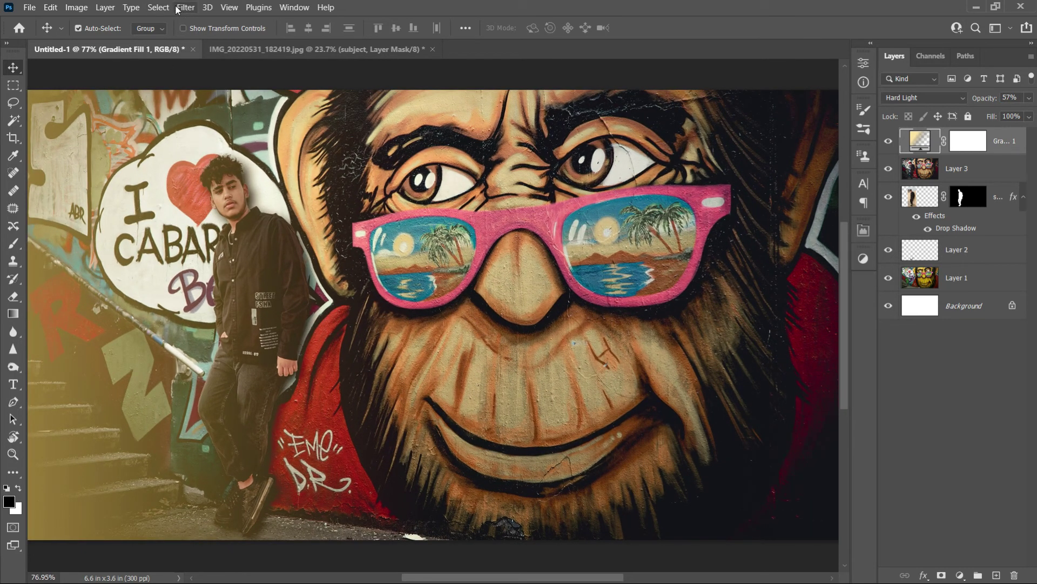
Open Lens Flare on Layer 3 and place the flare centre at the top-left corner
key(alt+bracketleft)
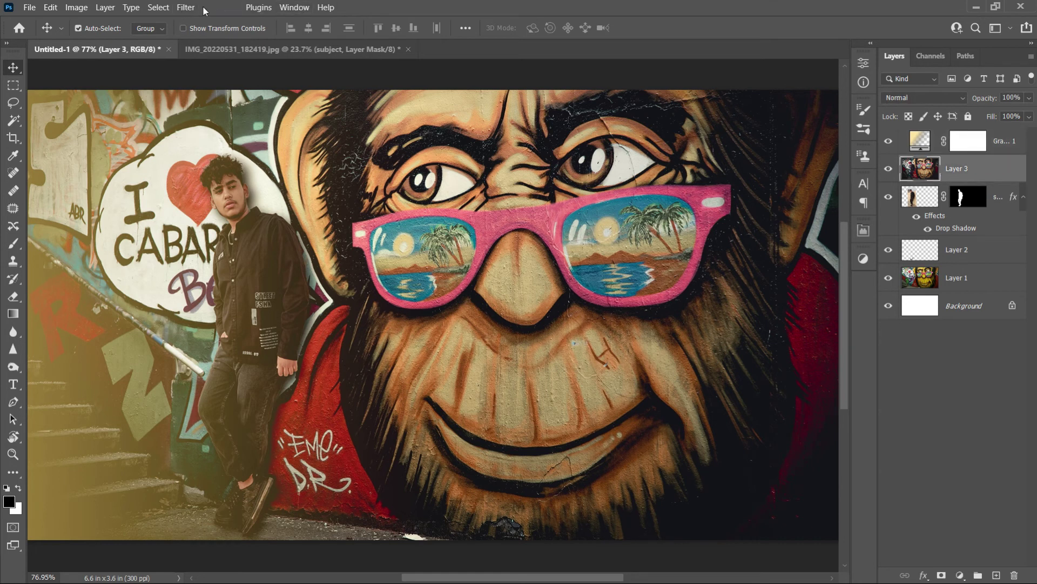
click(186, 7)
mouse_move(198, 231)
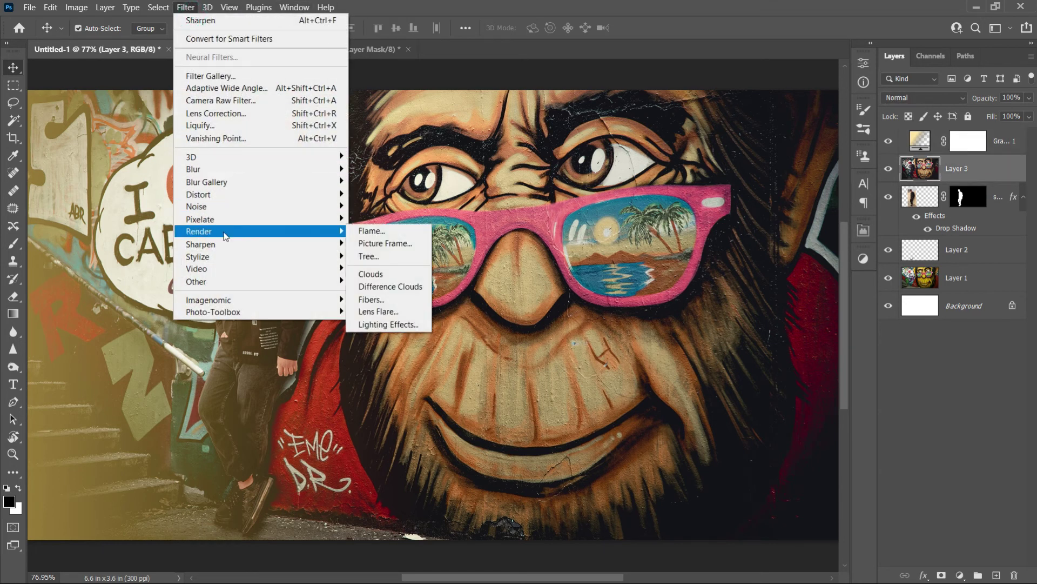
click(383, 312)
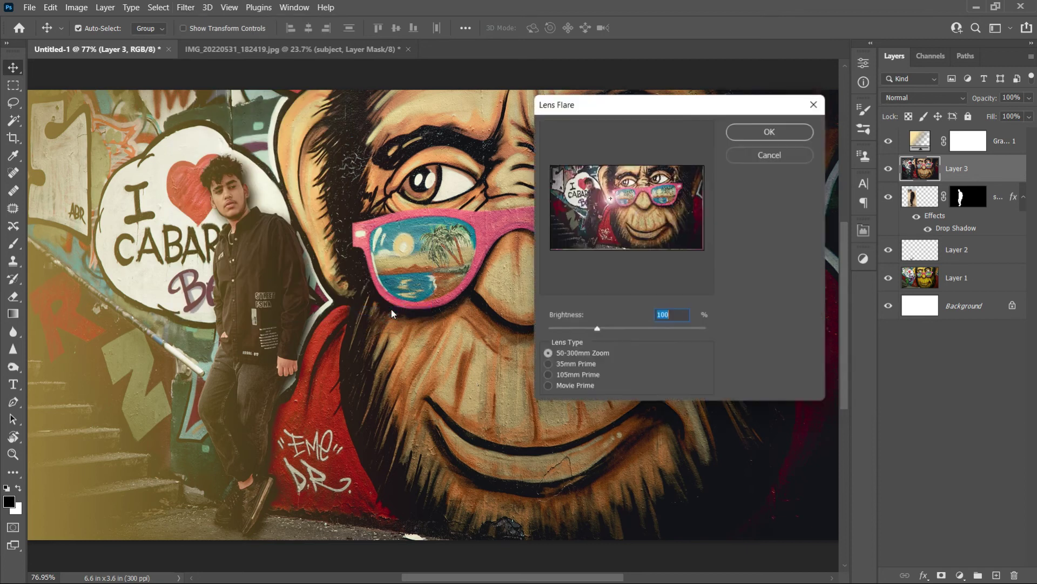
click(549, 364)
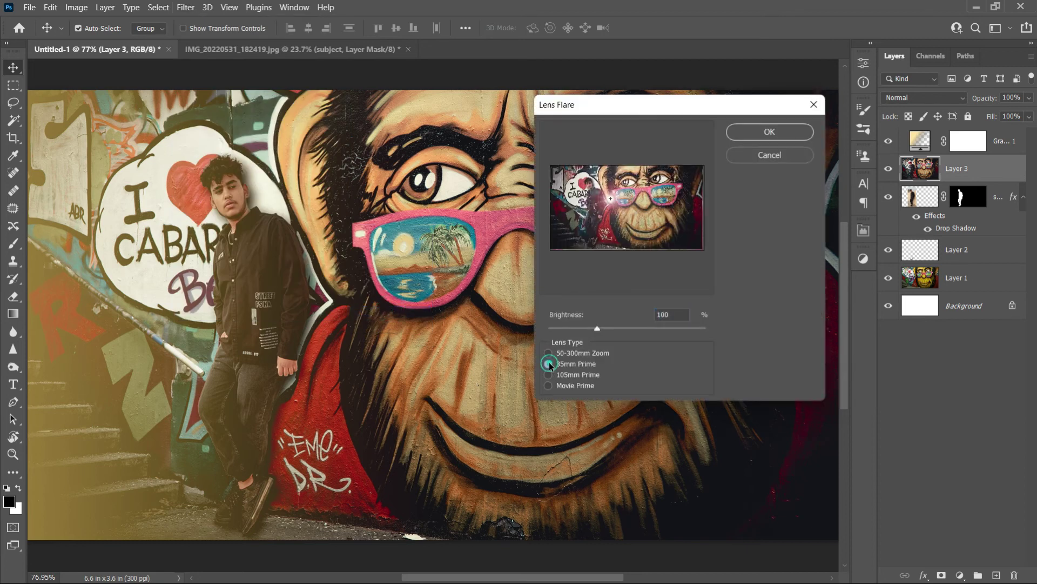
click(549, 374)
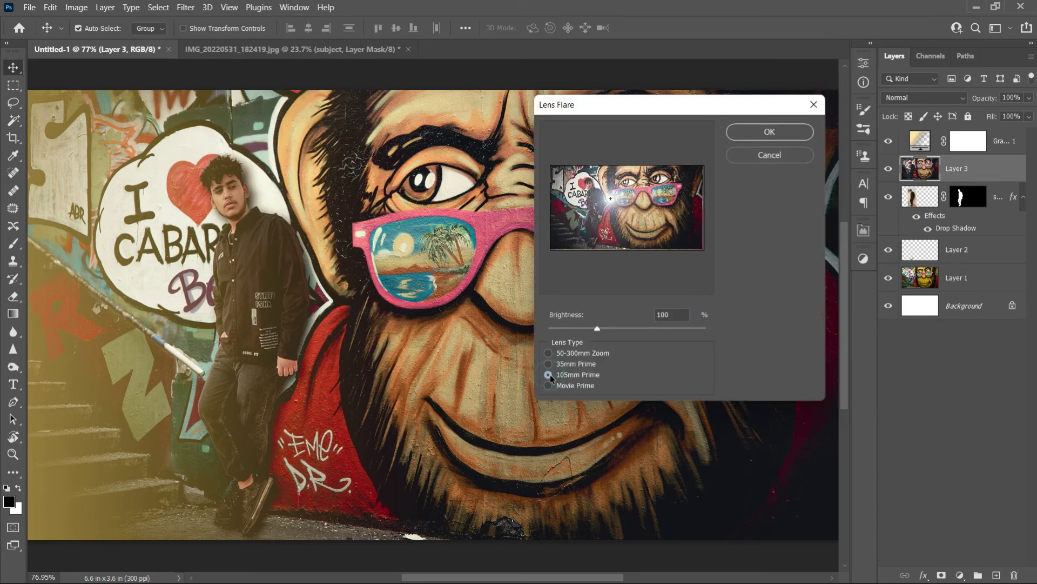
drag(610, 200, 558, 176)
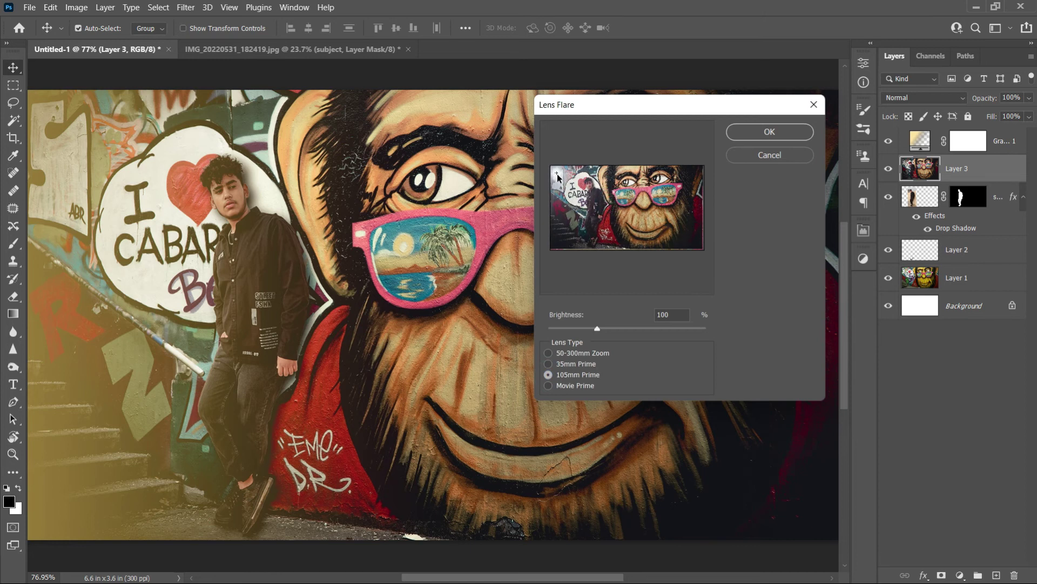
drag(598, 328, 603, 329)
Choose the 50-300mm Zoom lens at 110% brightness and apply the flare
click(560, 384)
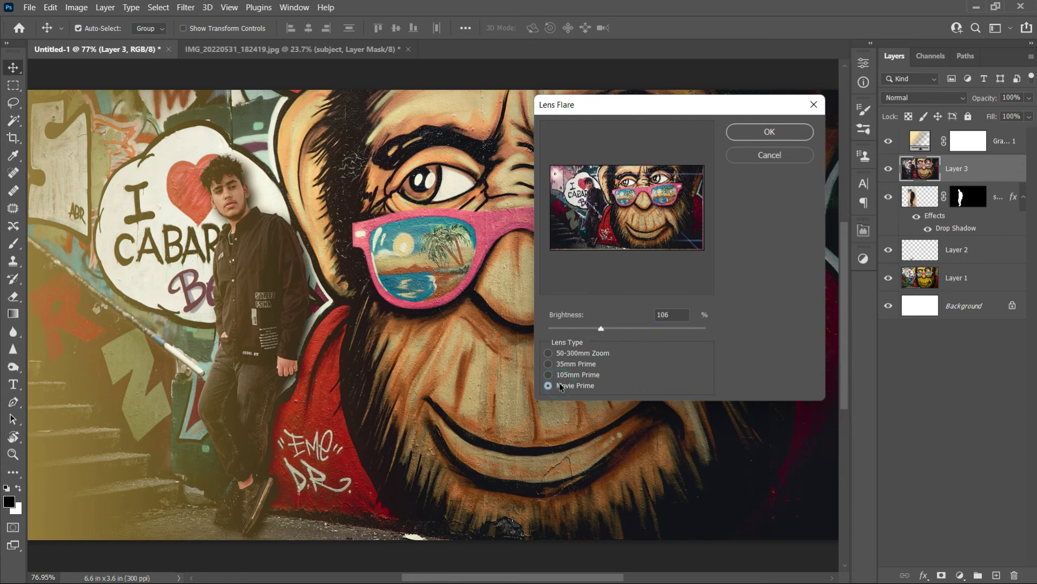
click(556, 364)
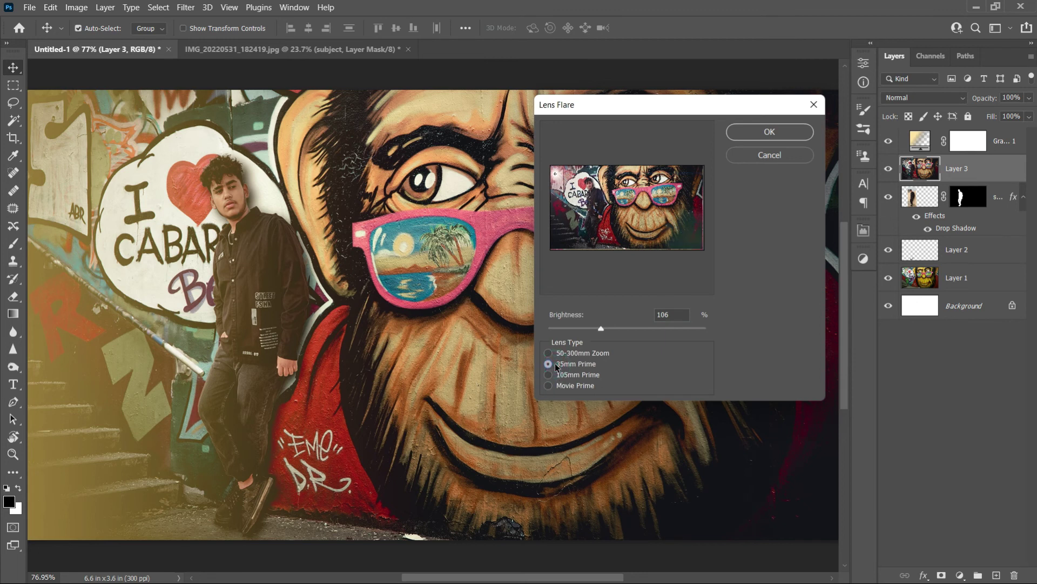
click(559, 354)
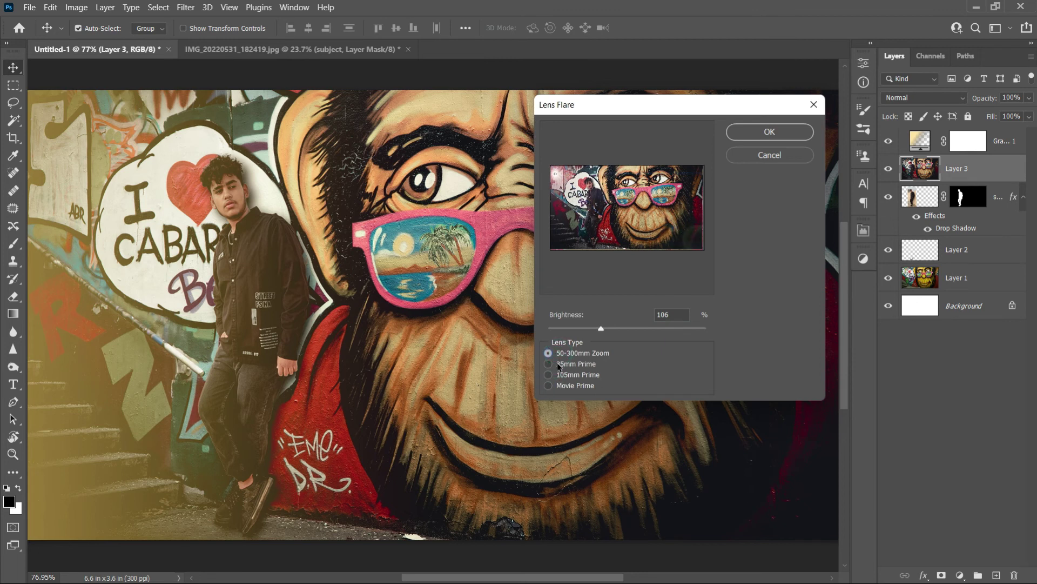
click(557, 364)
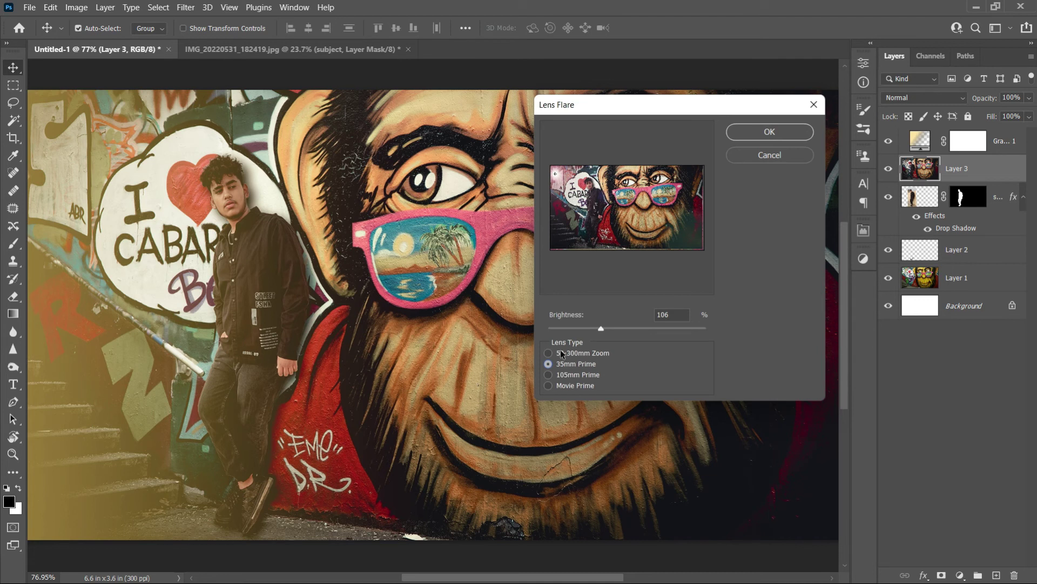
click(560, 351)
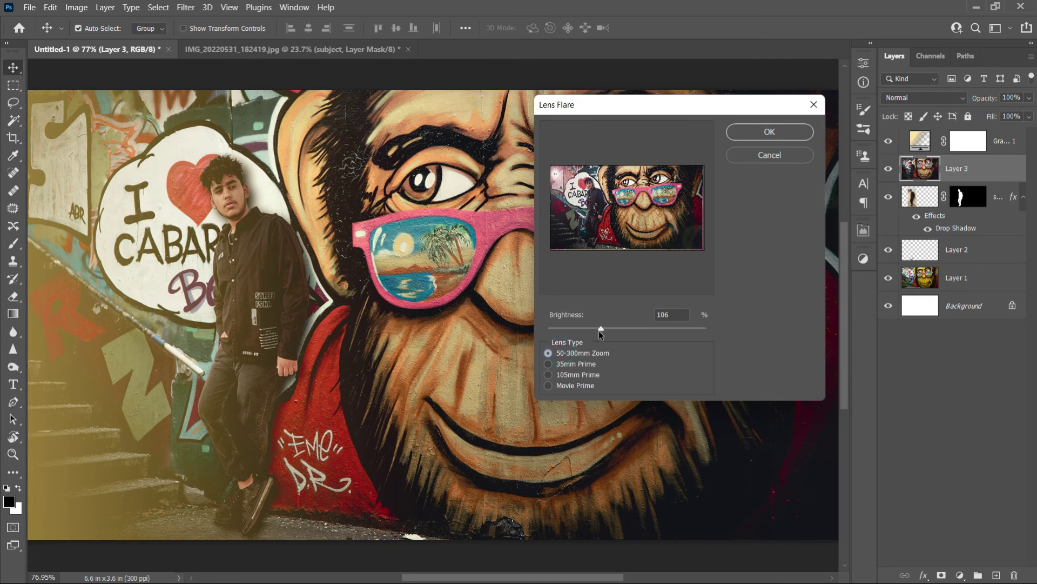
drag(597, 331, 604, 330)
click(799, 137)
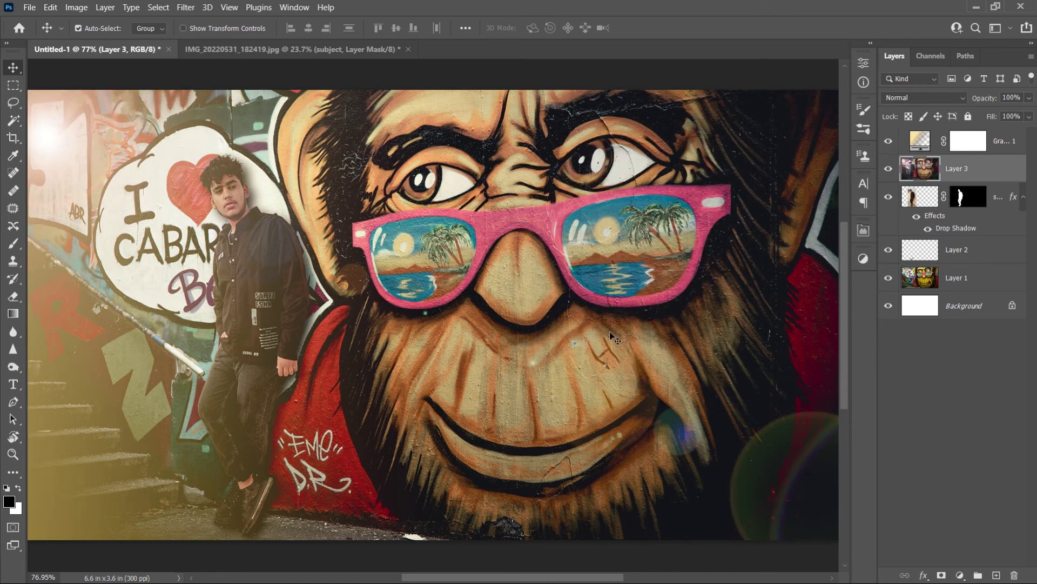
Keep Gradient Fill 1 on Hard Light and reduce its opacity to 41%
click(939, 97)
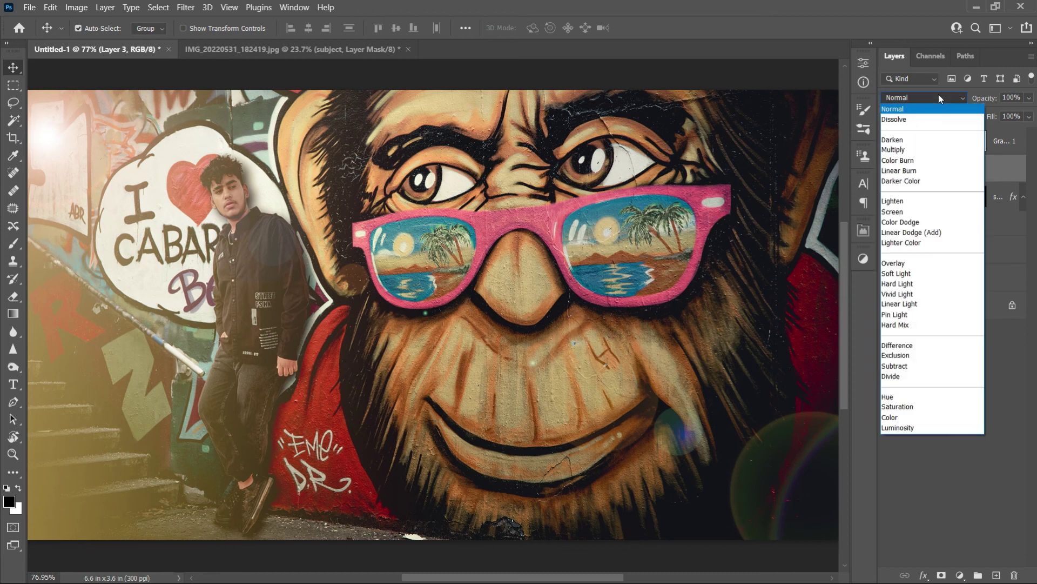
click(939, 90)
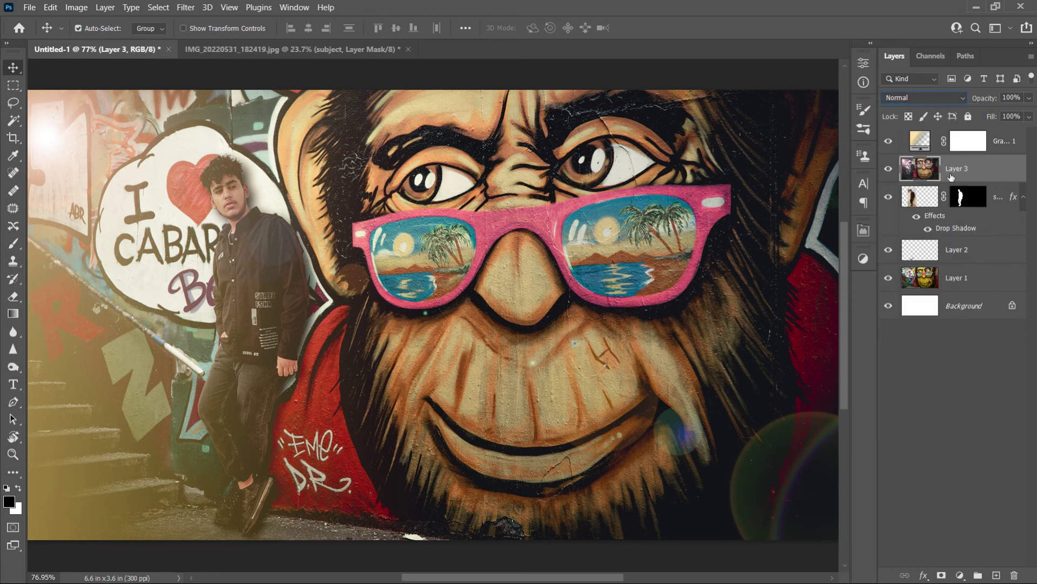
click(939, 146)
click(922, 98)
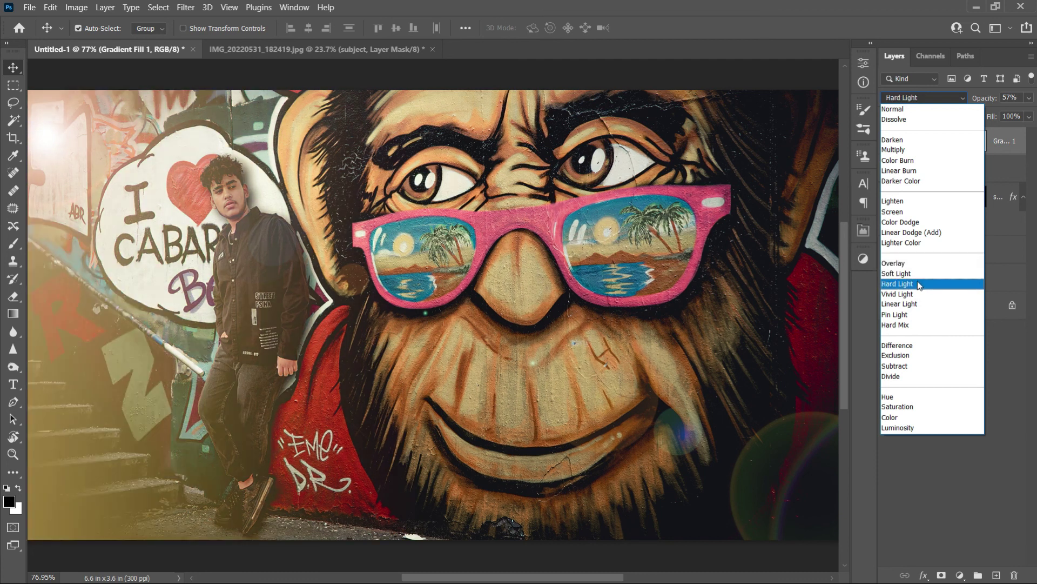
click(919, 284)
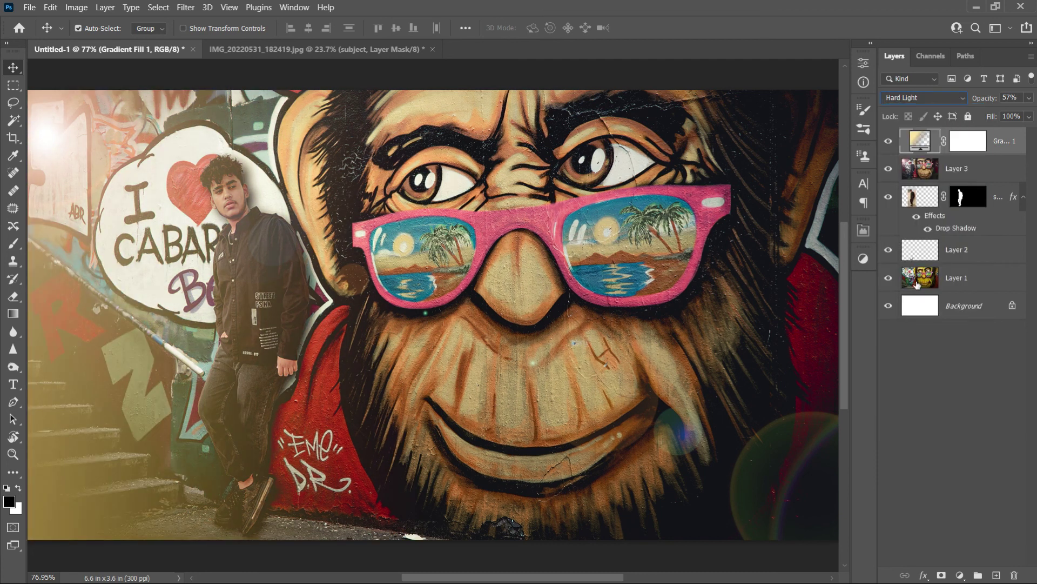
click(1028, 98)
drag(997, 112, 998, 112)
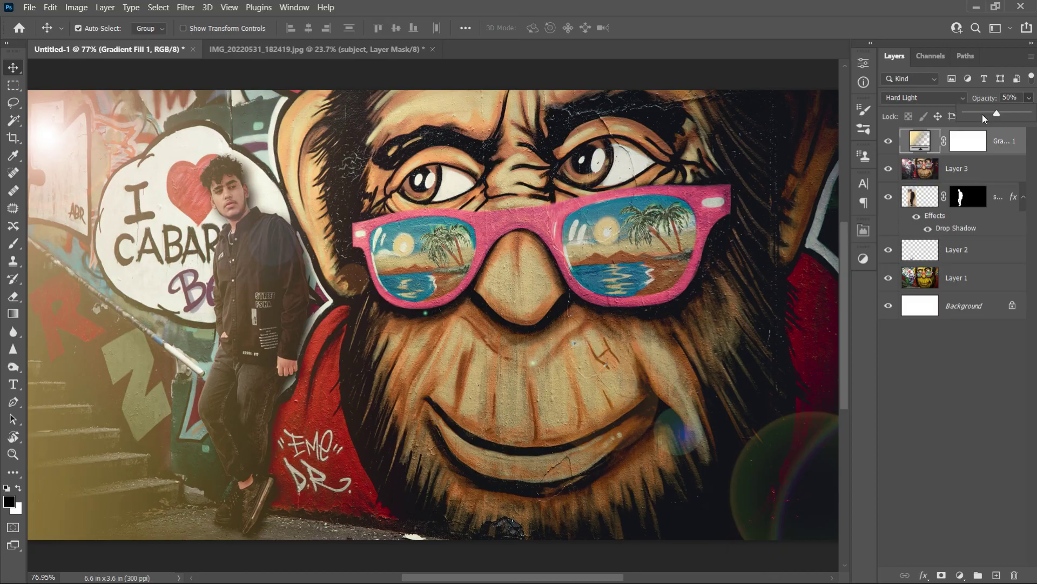
click(981, 111)
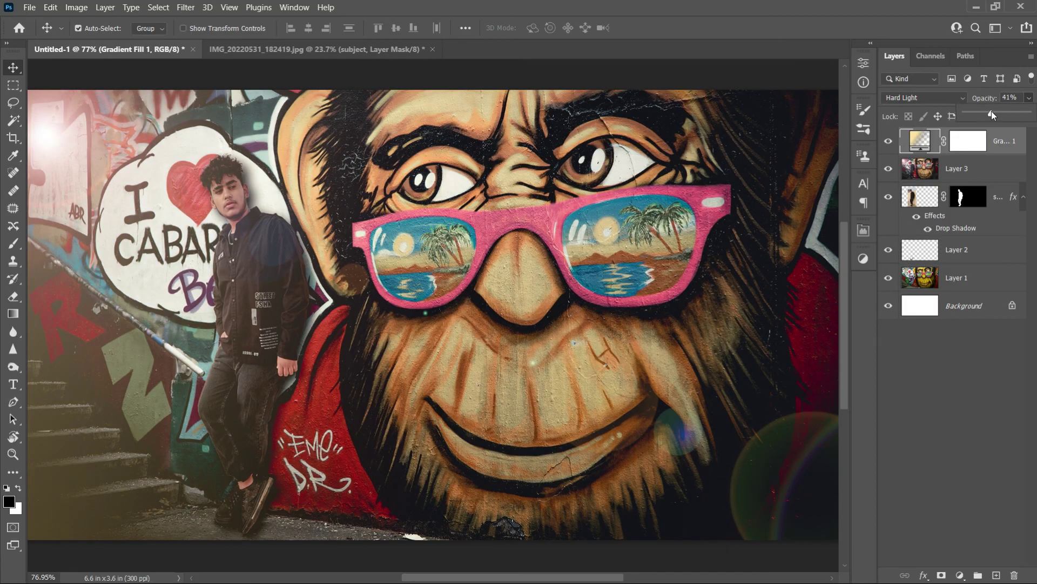